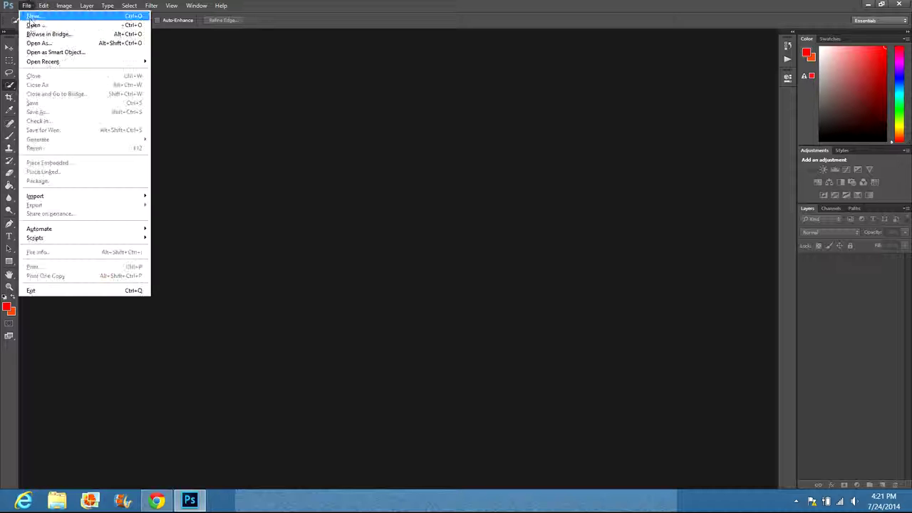
- Open Goldy.jpg and duplicate its Background layer as Background copy
left_click(145, 87)
double_click(145, 87)
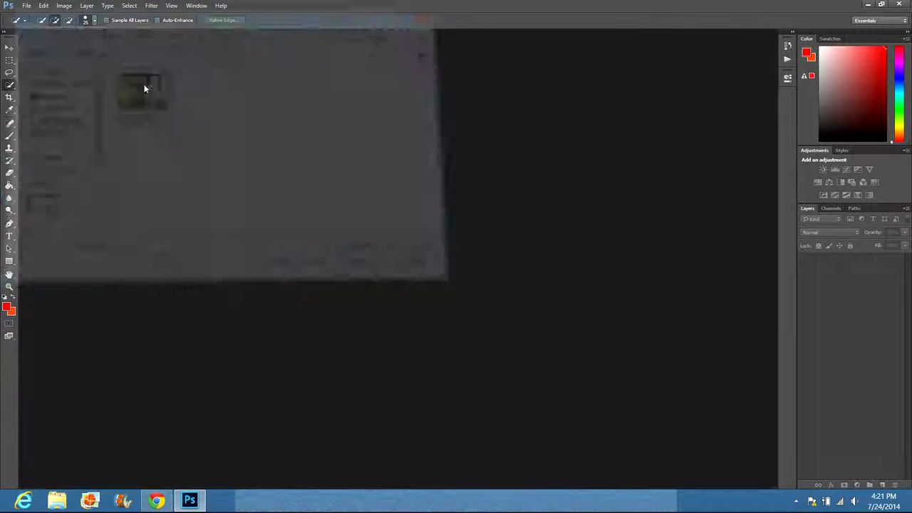
right_click(839, 270)
left_click(856, 287)
left_click(538, 154)
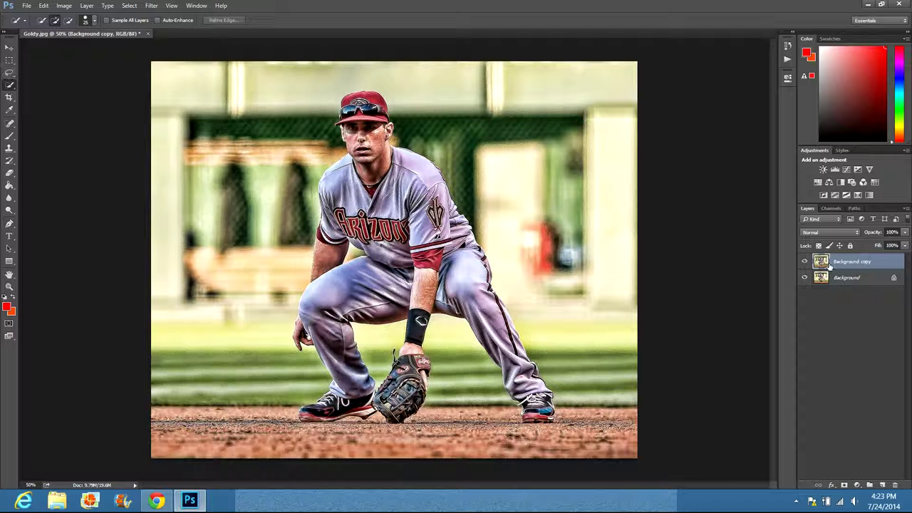
- Duplicate the layer once more to create Background copy 2
right_click(837, 266)
left_click(784, 210)
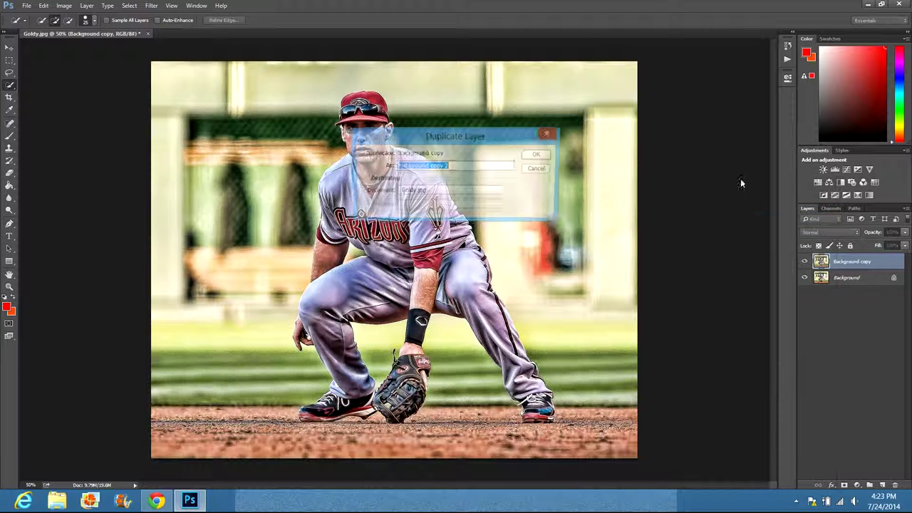
left_click(543, 157)
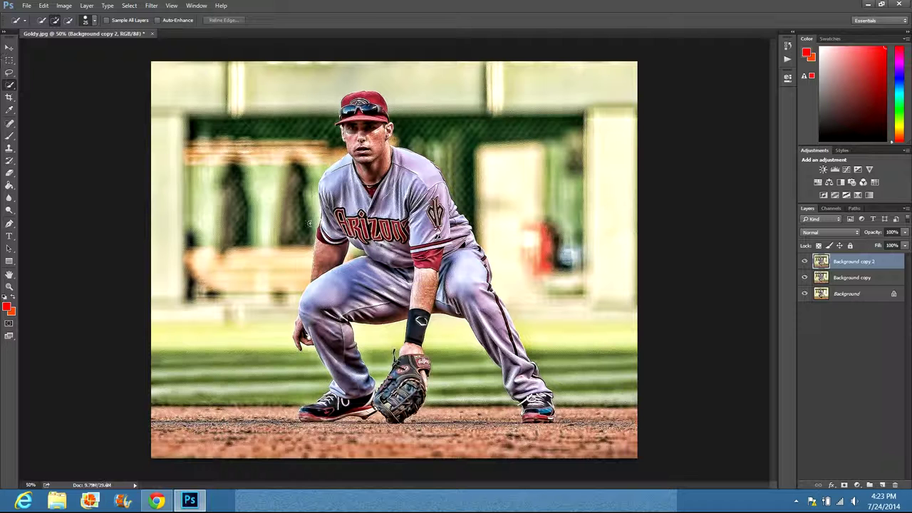
- Quick-select the player's collar, face, cap, shoulder, body and legs, subtracting stray background
left_click_drag(332, 213, 360, 201)
left_click_drag(371, 168, 352, 129)
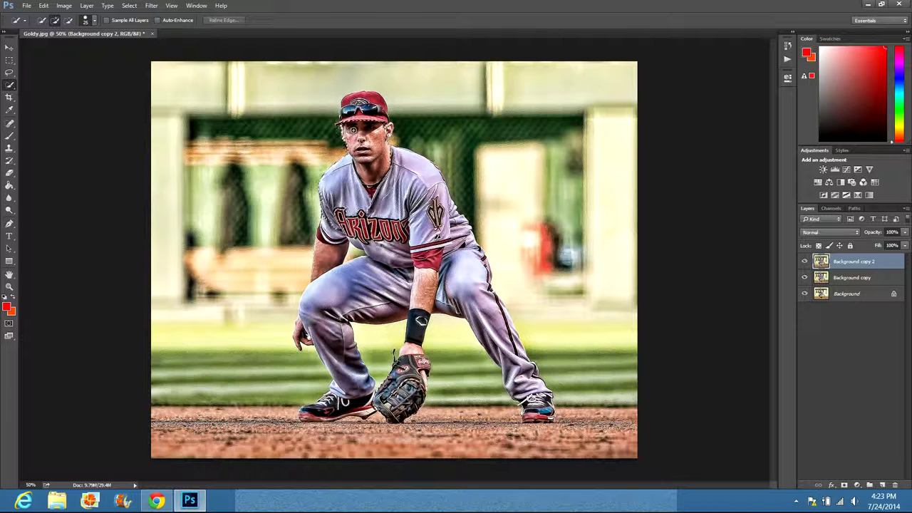
left_click_drag(352, 130, 354, 104)
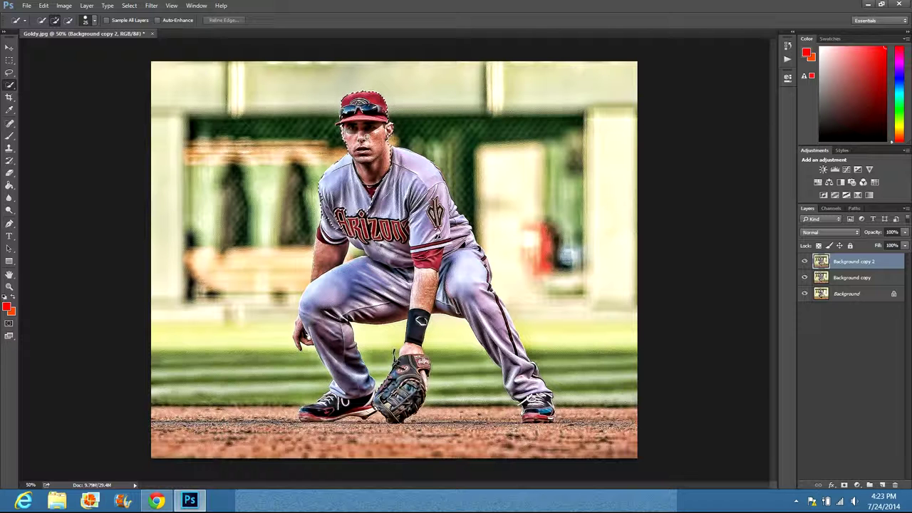
mouse_move(414, 159)
left_mouse_down()
mouse_move(460, 218)
mouse_move(467, 255)
mouse_move(452, 278)
left_mouse_up()
left_click_drag(503, 312, 501, 305)
left_click(502, 306)
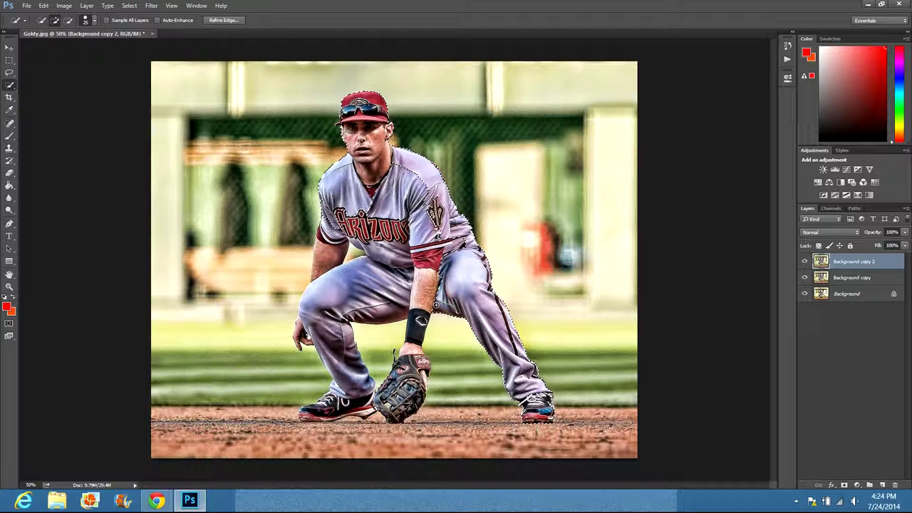
mouse_move(435, 305)
left_mouse_down()
mouse_move(385, 311)
mouse_move(354, 368)
mouse_move(359, 391)
left_mouse_up()
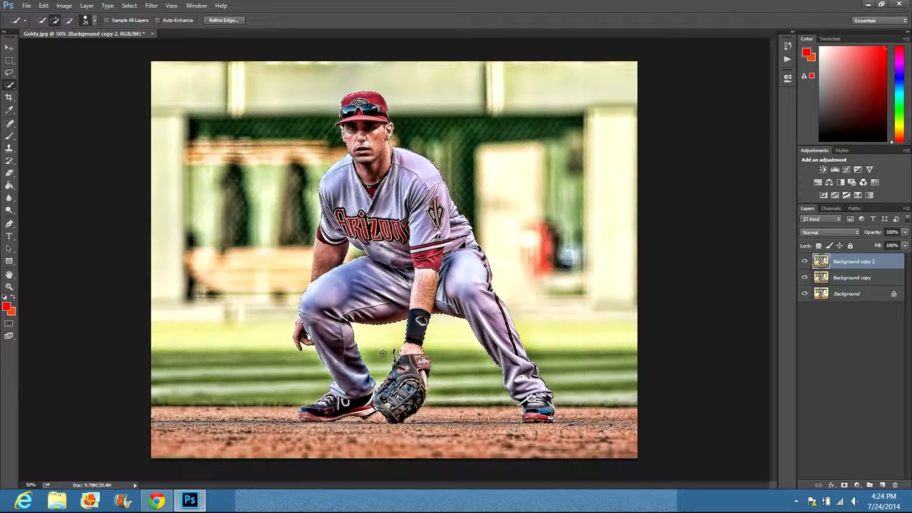
left_click_drag(383, 354, 375, 349)
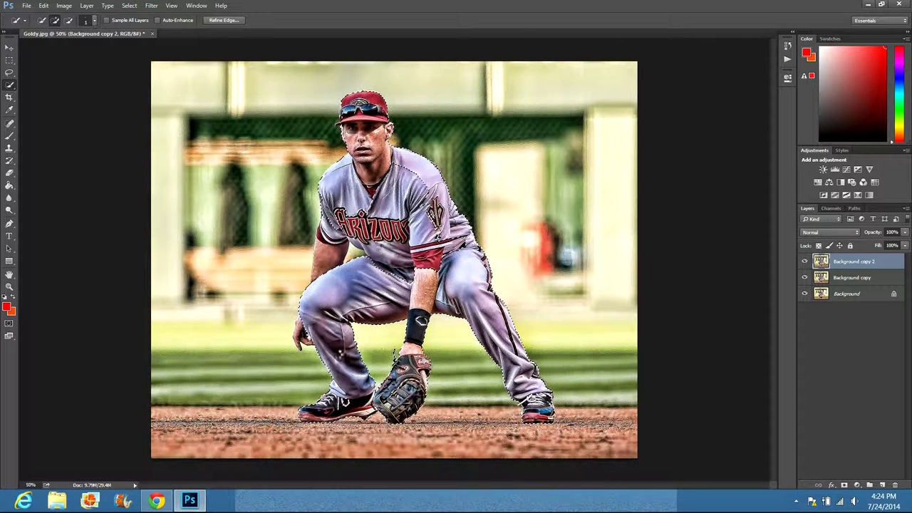
left_click_drag(376, 350, 378, 354)
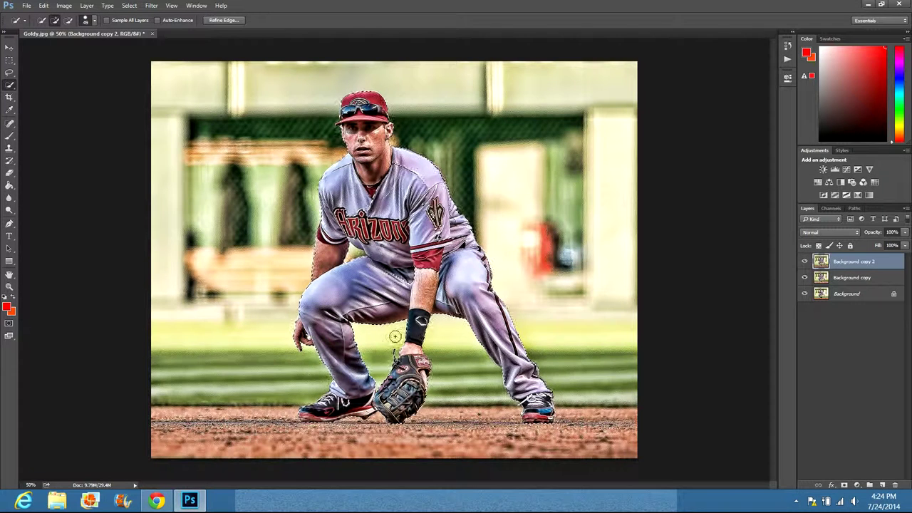
left_click(223, 20)
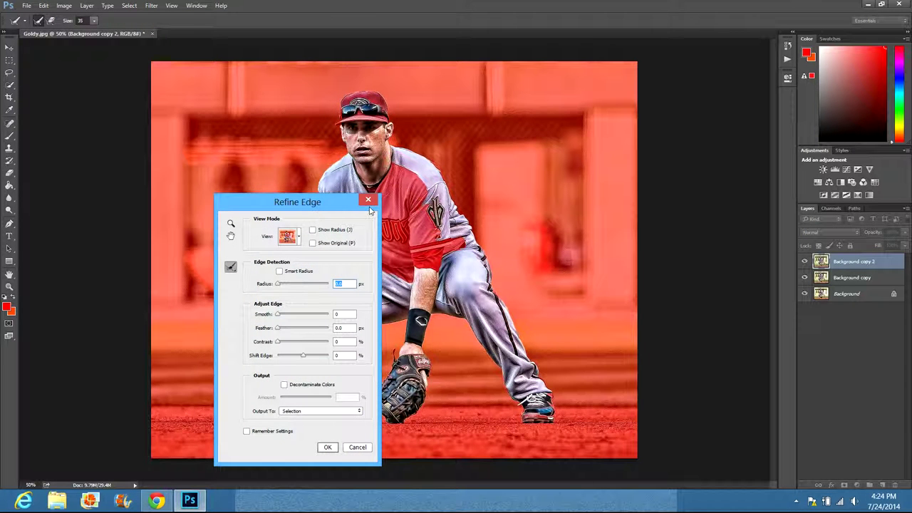
left_click(357, 447)
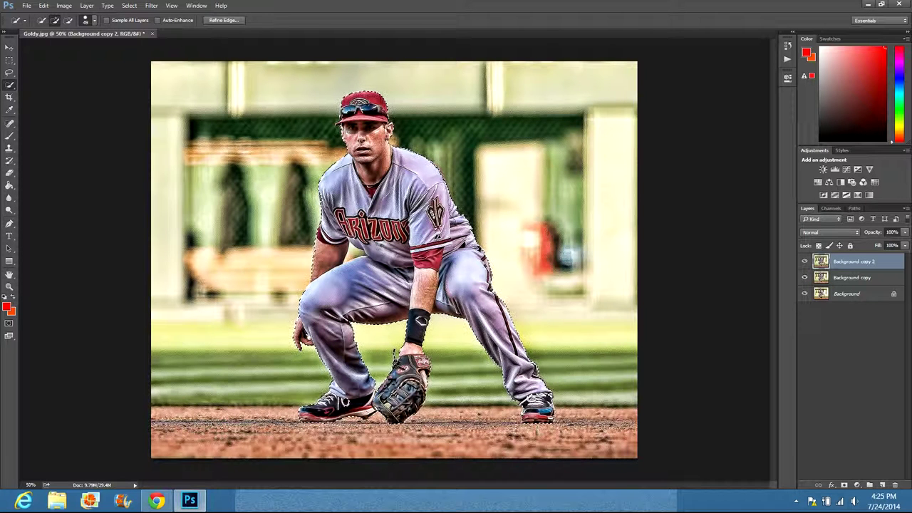
key("bracketleft")
key("bracketleft")
key("bracketleft")
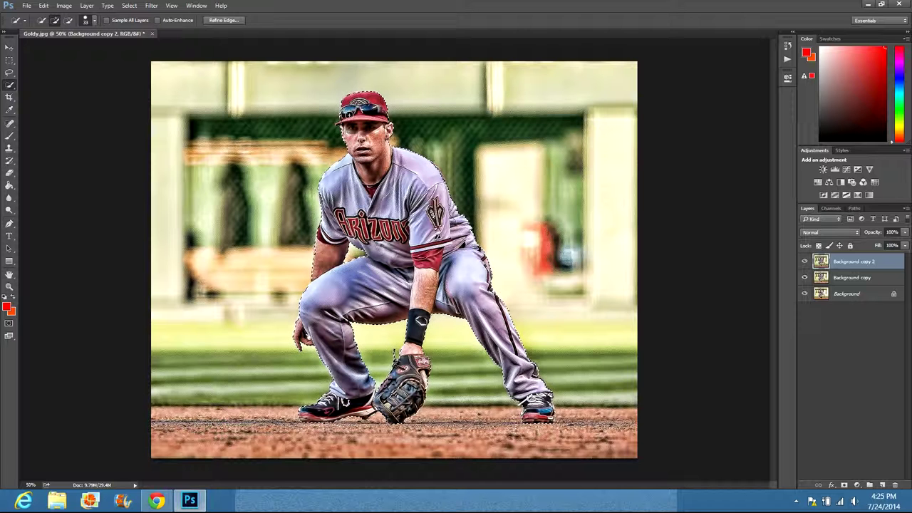
- Copy the selected player onto a new Layer 1 and check the background layers' visibility
right_click(363, 160)
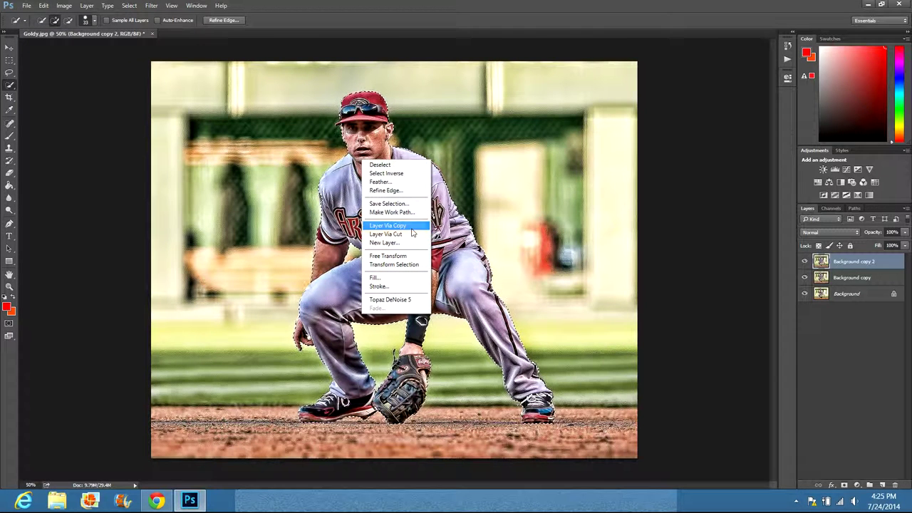
left_click(388, 225)
left_click(804, 277)
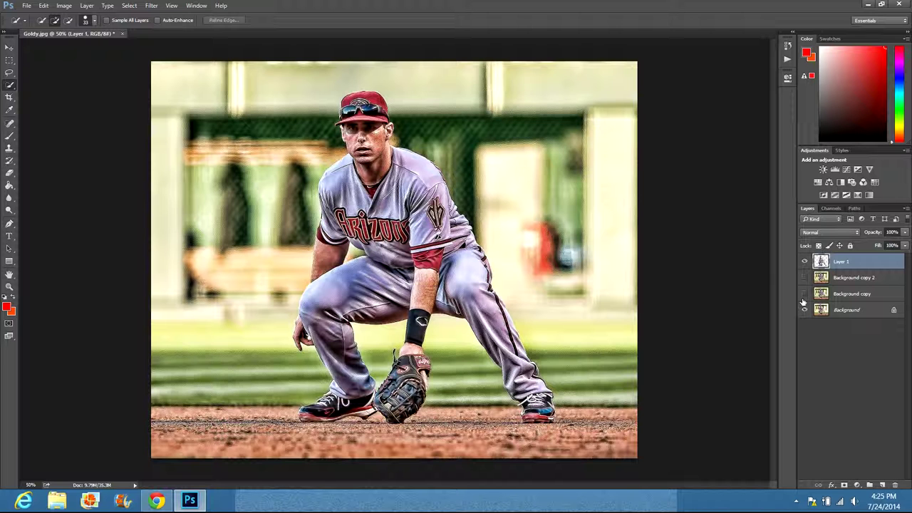
left_click(805, 310)
left_click(805, 309)
left_click(805, 293)
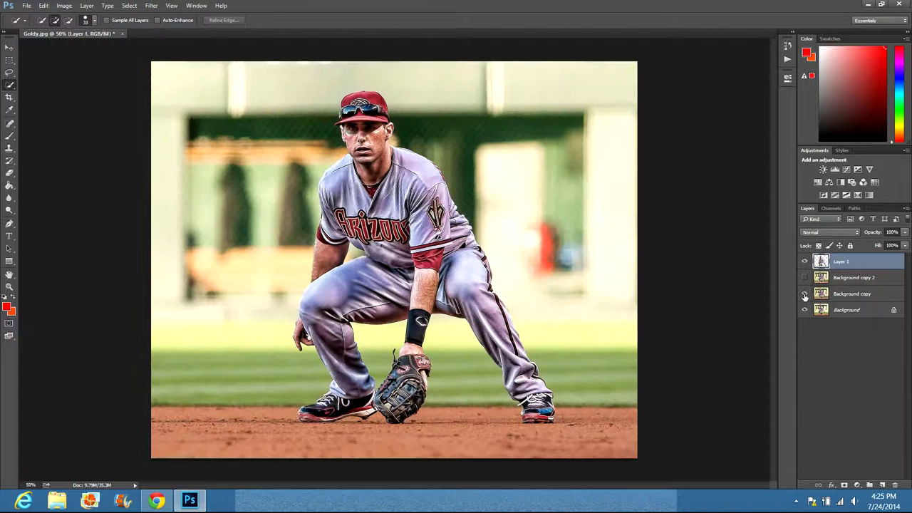
left_click(804, 277)
- Hide the background layers and copy the missing left shoe onto its own Layer 2
left_click(852, 278)
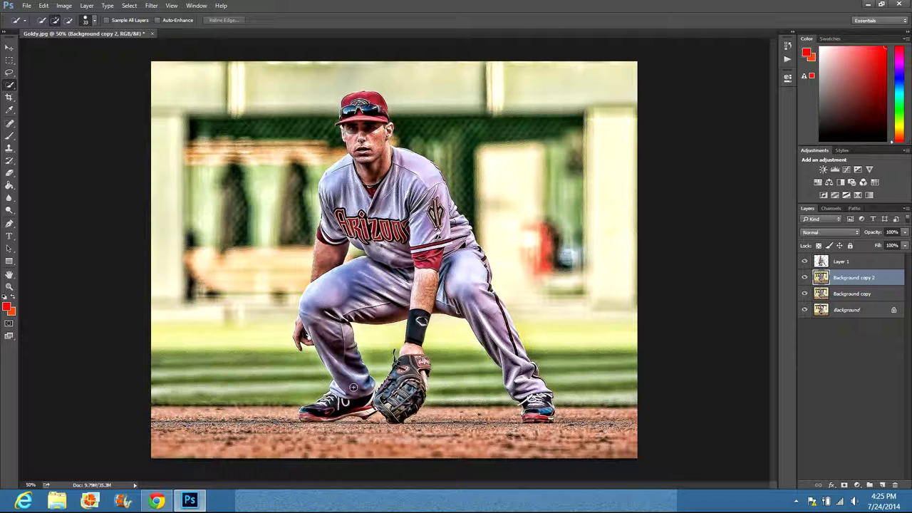
left_click(805, 277)
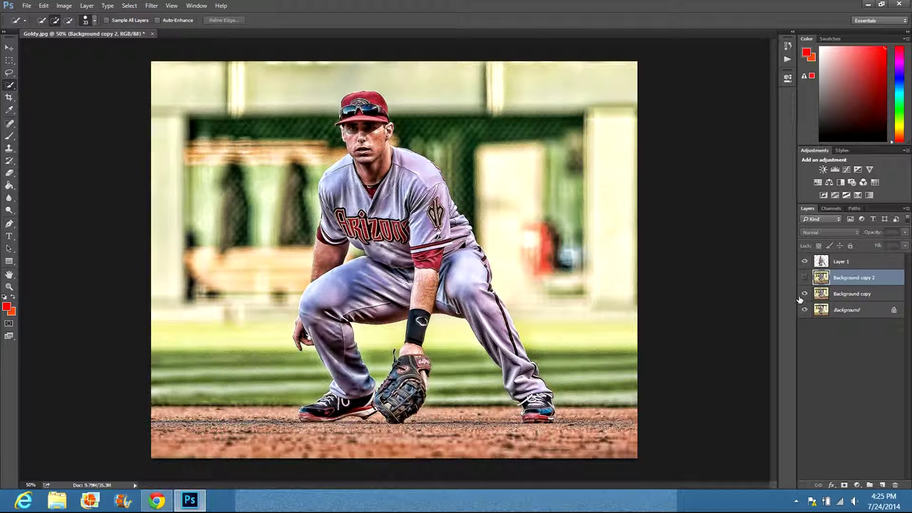
left_click(805, 294)
left_click(805, 309)
left_click(345, 402)
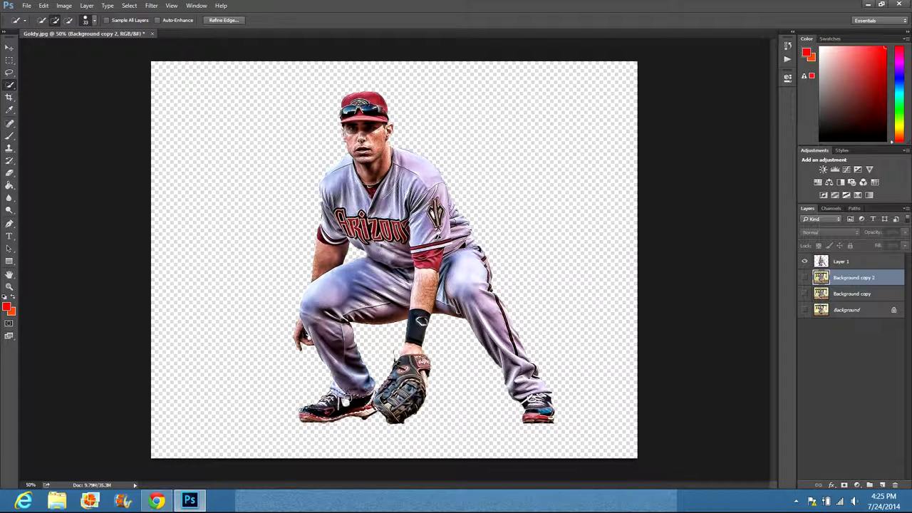
right_click(346, 403)
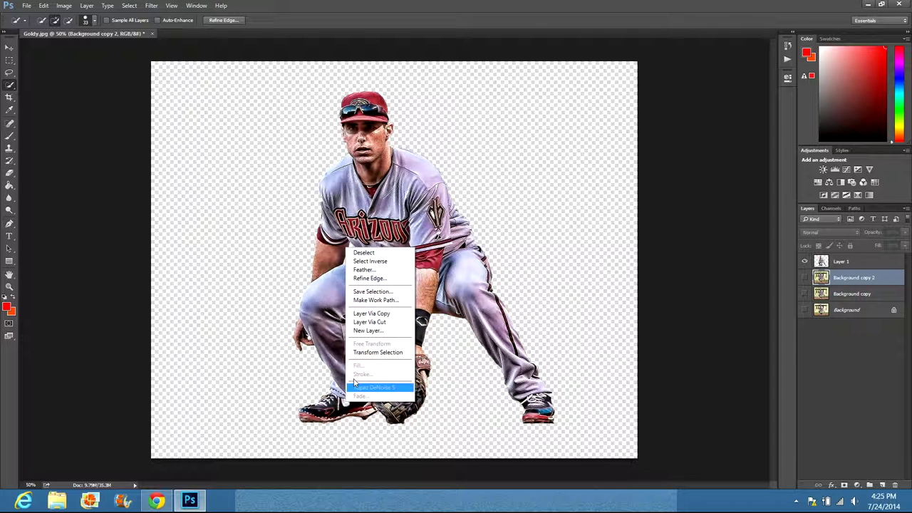
left_click(381, 315)
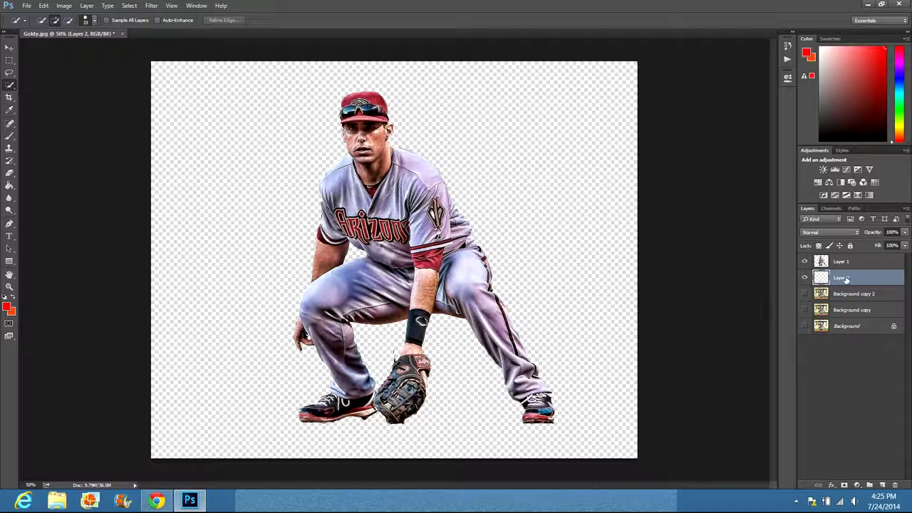
- Merge Layer 1 and Layer 2, then show all three background layers again
left_click(860, 262, "shift")
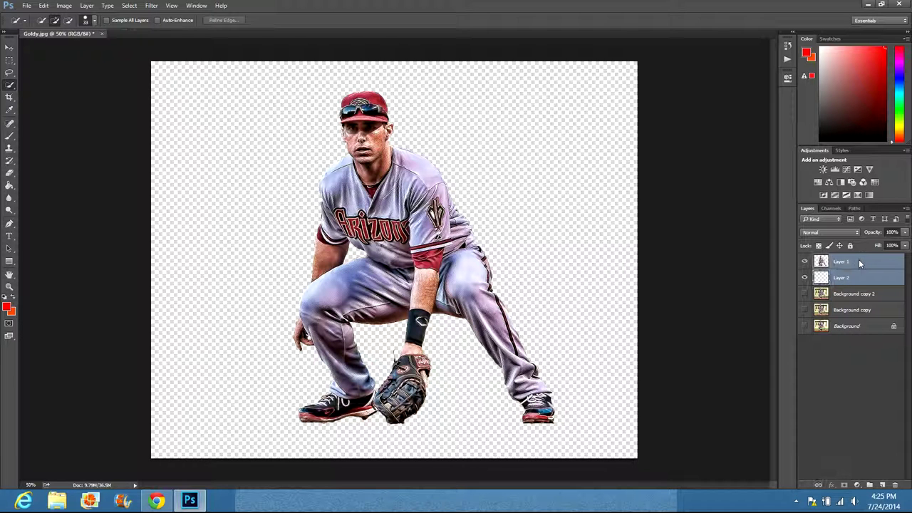
right_click(859, 260)
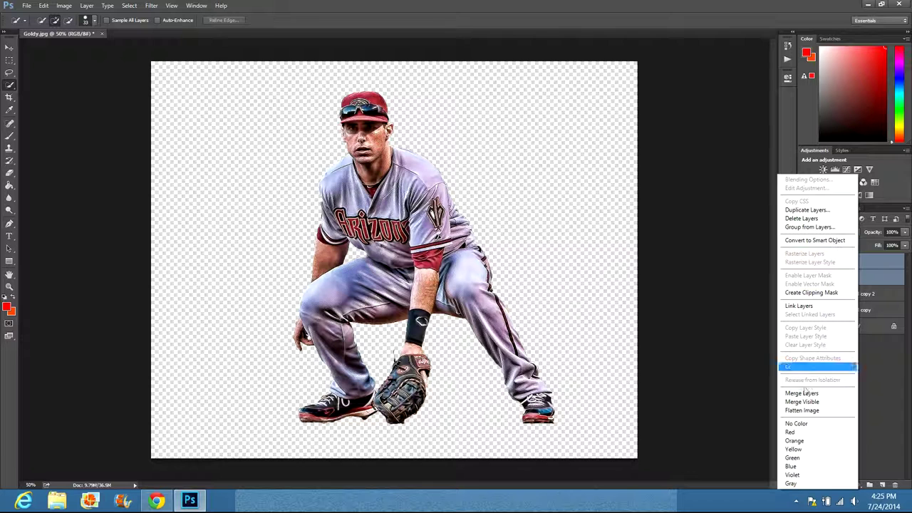
left_click(823, 400)
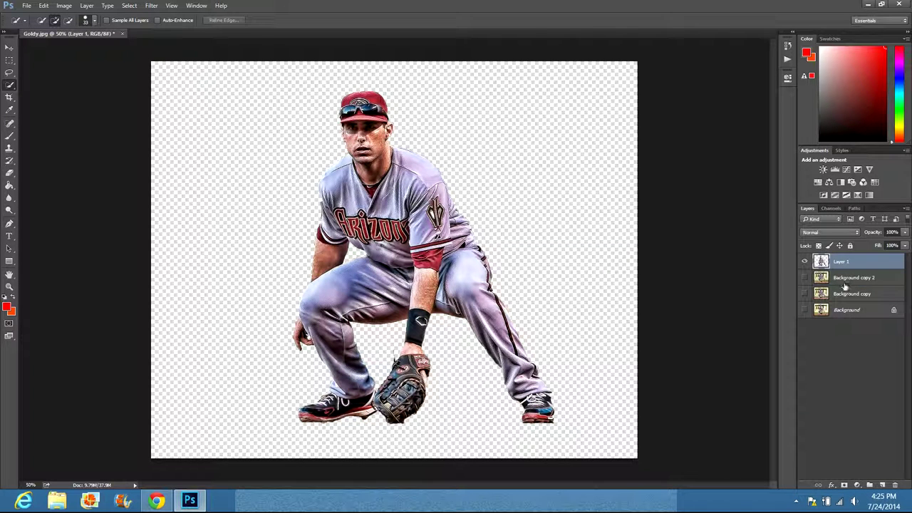
left_click_drag(804, 278, 805, 310)
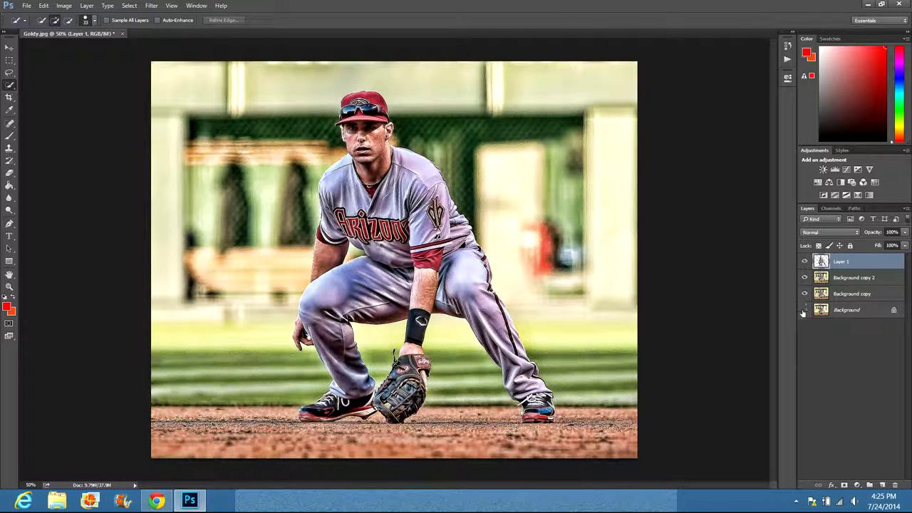
left_click(845, 279)
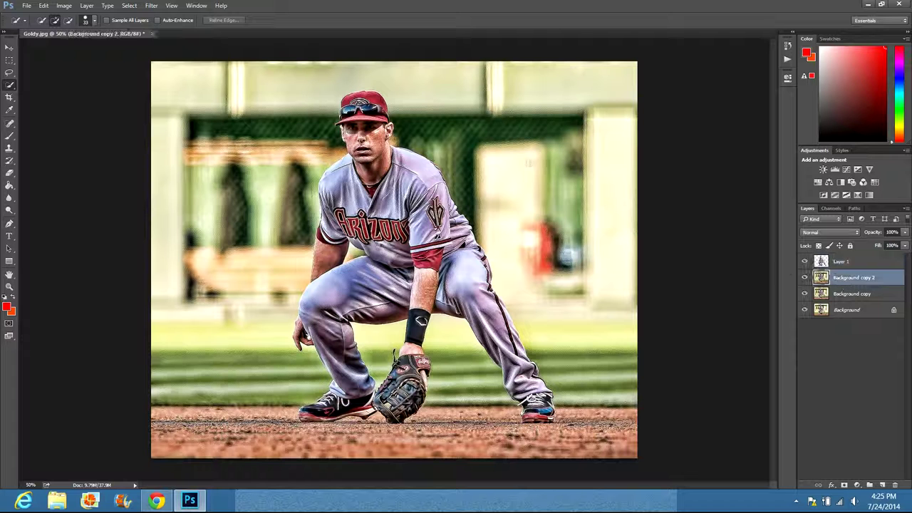
- Apply a Black & White adjustment to Background copy 2, leaving the player in colour
left_click(64, 5)
mouse_move(76, 32)
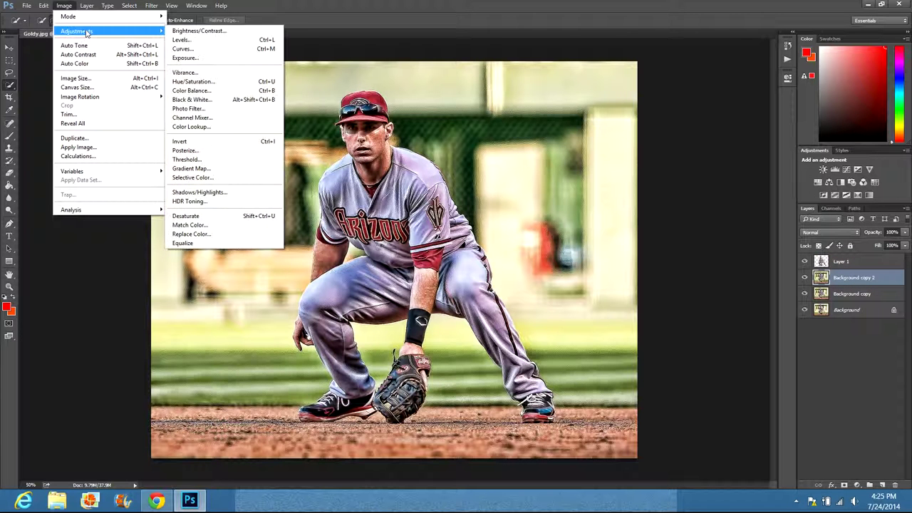
left_click(193, 91)
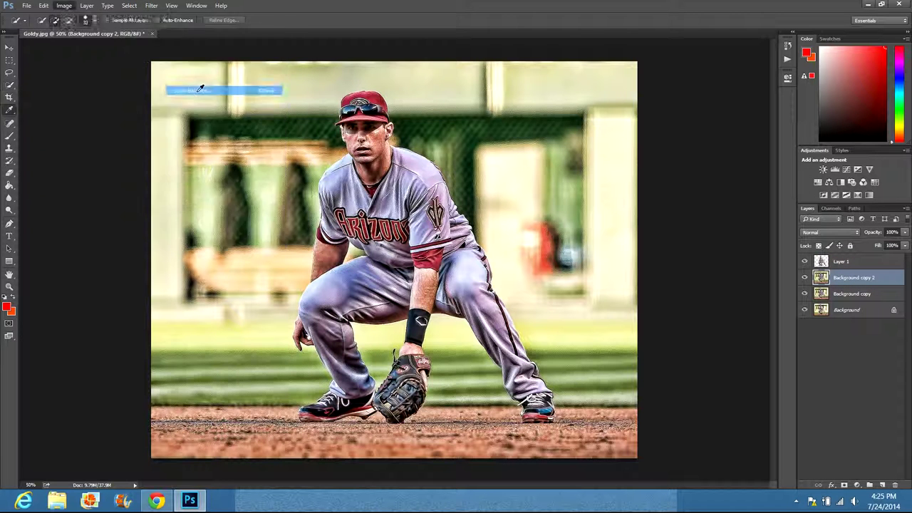
left_click(552, 129)
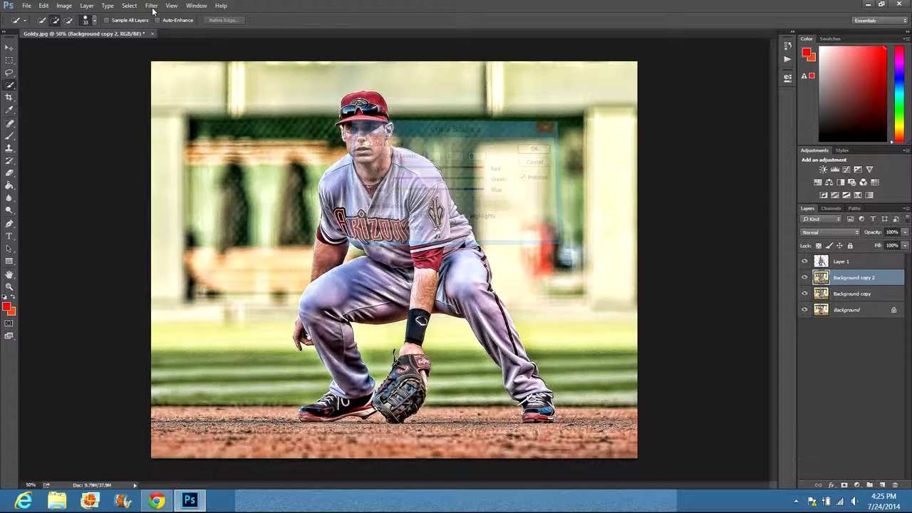
left_click(64, 5)
mouse_move(76, 32)
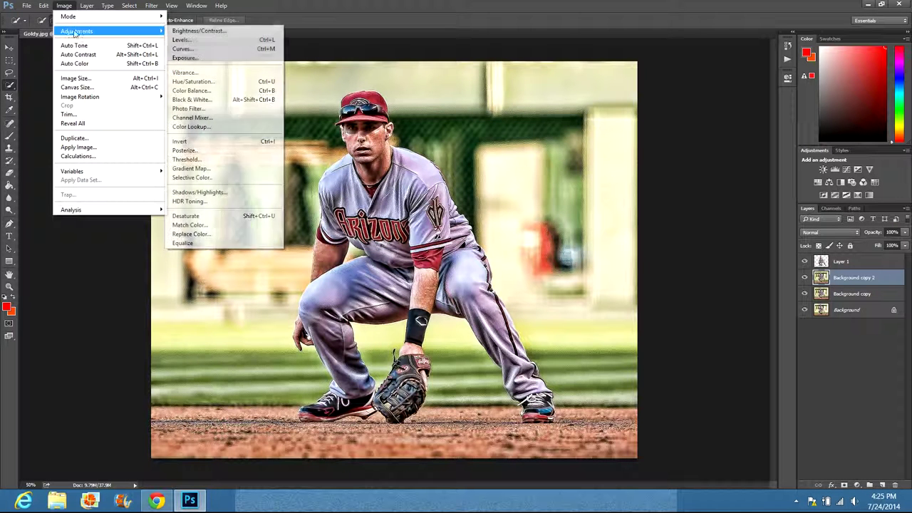
left_click(213, 98)
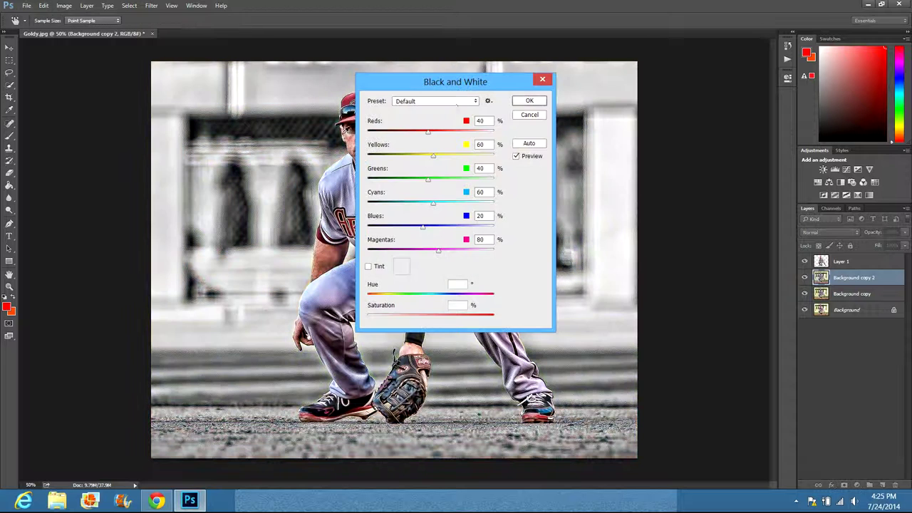
left_click(529, 101)
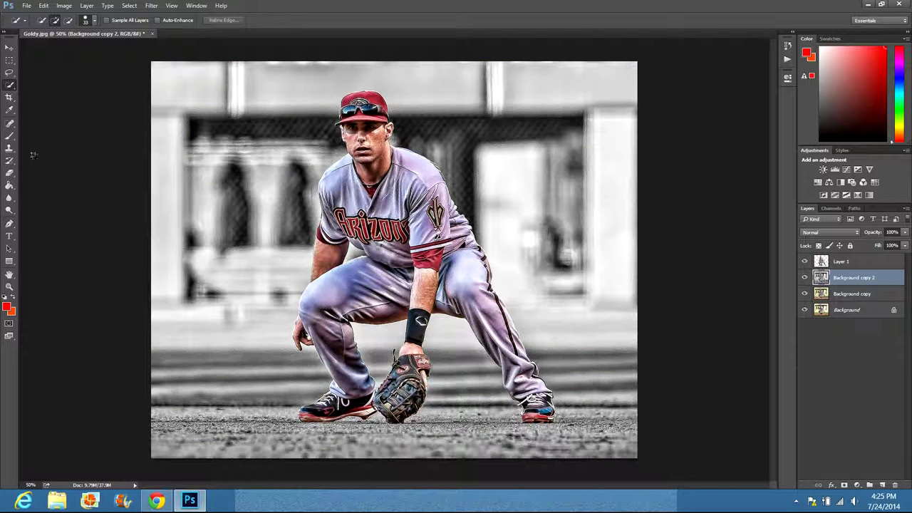
- Select the Gradient tool and set the background colour to white (ffffff)
left_click(10, 173)
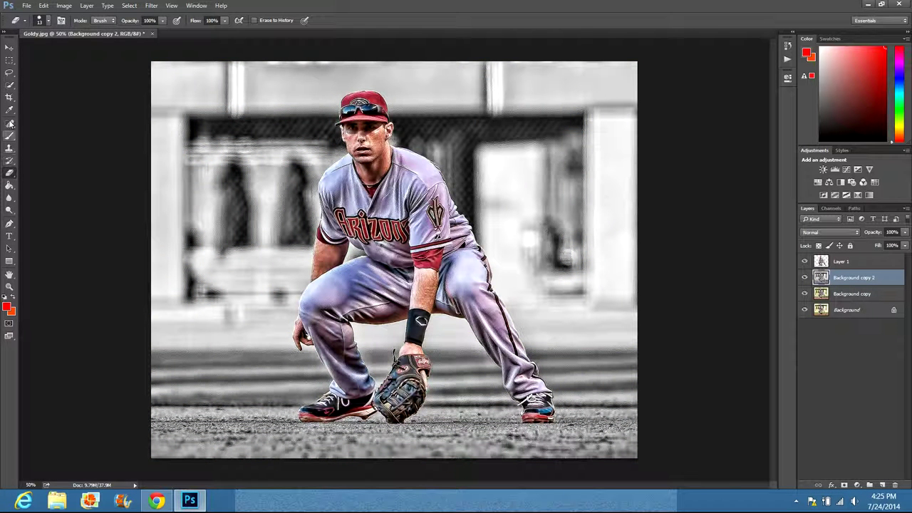
left_click(10, 185)
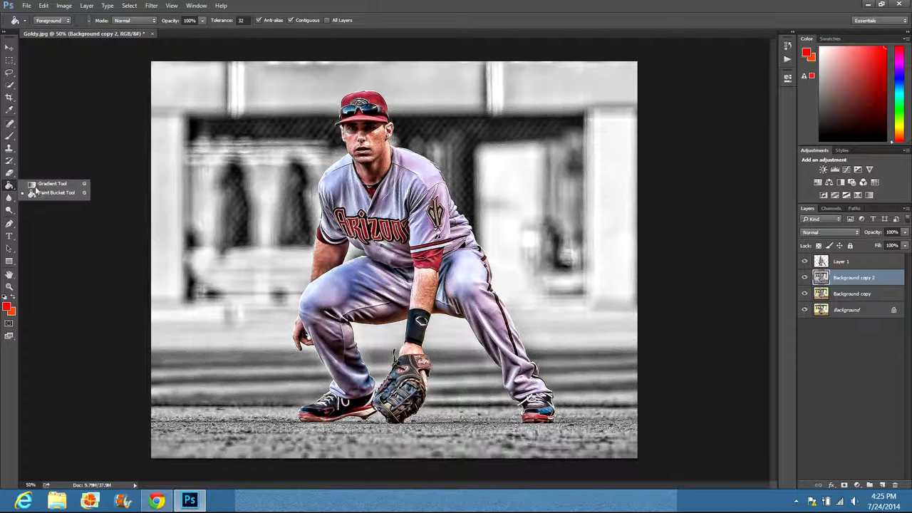
left_click(50, 187)
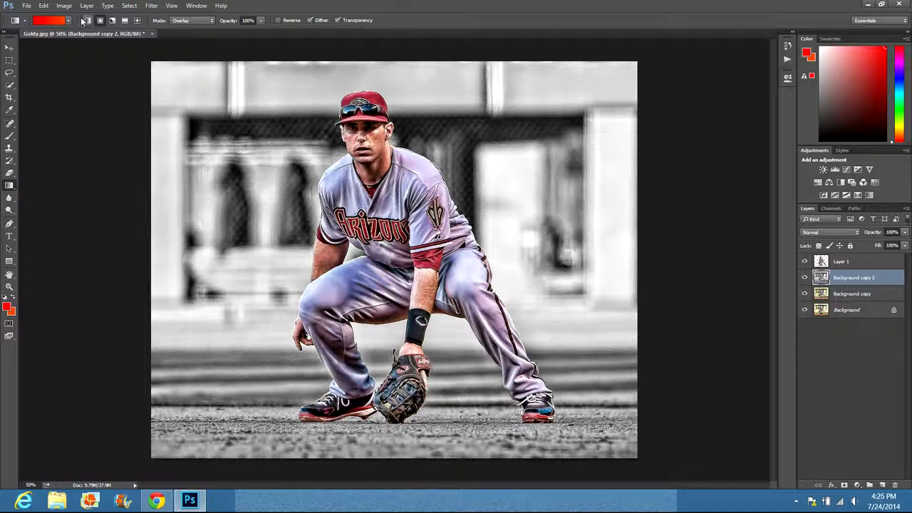
left_click(11, 312)
type("ffffff")
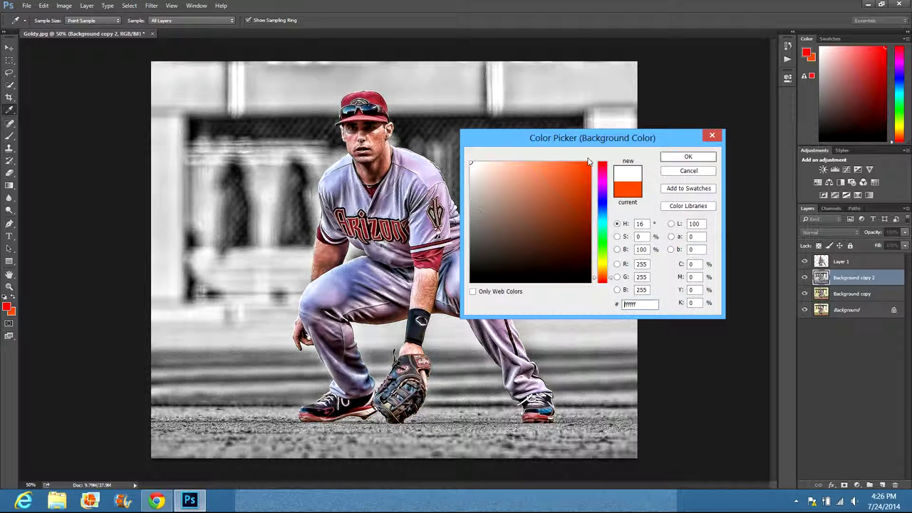
left_click(689, 157)
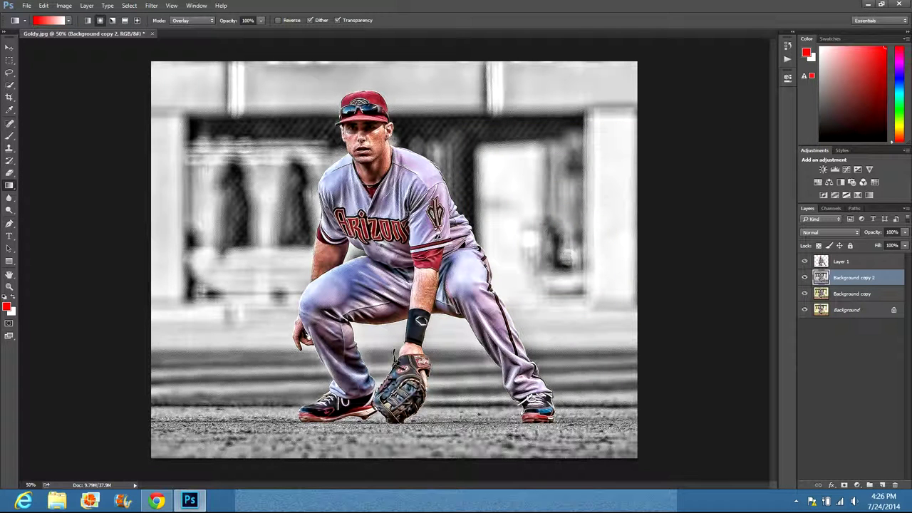
- Draw red overlay gradients across the stadium, swapping colours between attempts
left_click_drag(321, 211, 144, 210)
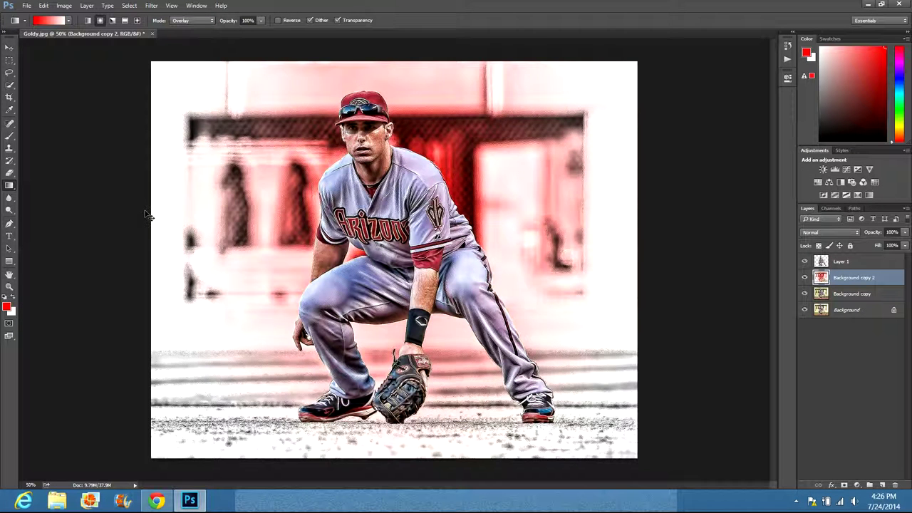
key("ctrl+z")
left_click_drag(314, 265, 105, 244)
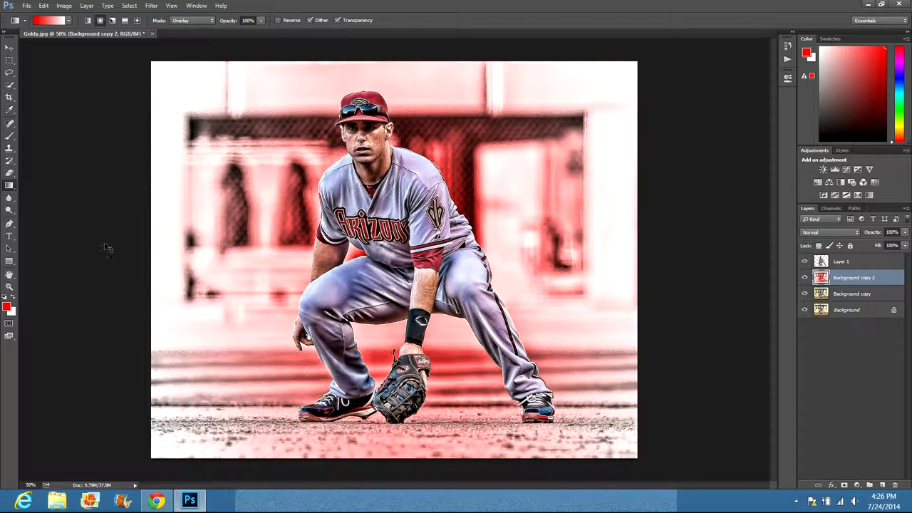
key("ctrl+z")
left_click(15, 302)
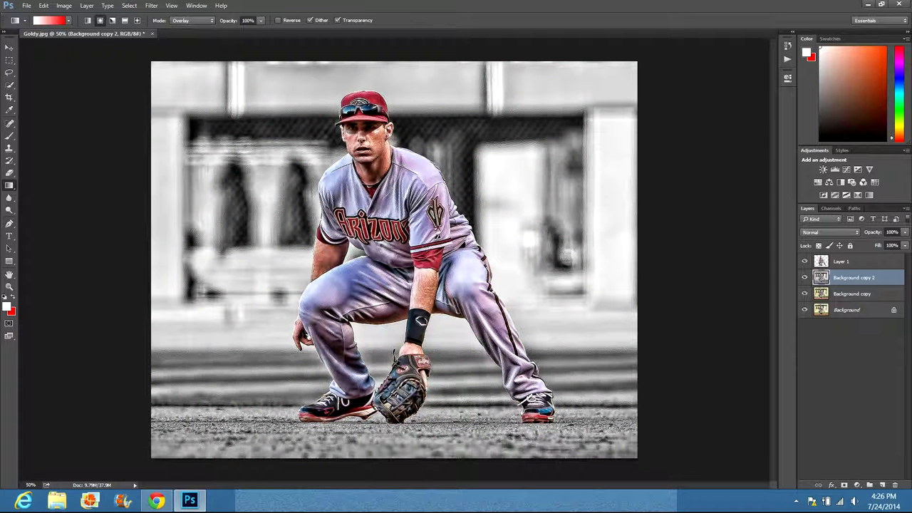
left_click_drag(168, 240, 134, 240)
key("ctrl+z")
key("ctrl+z")
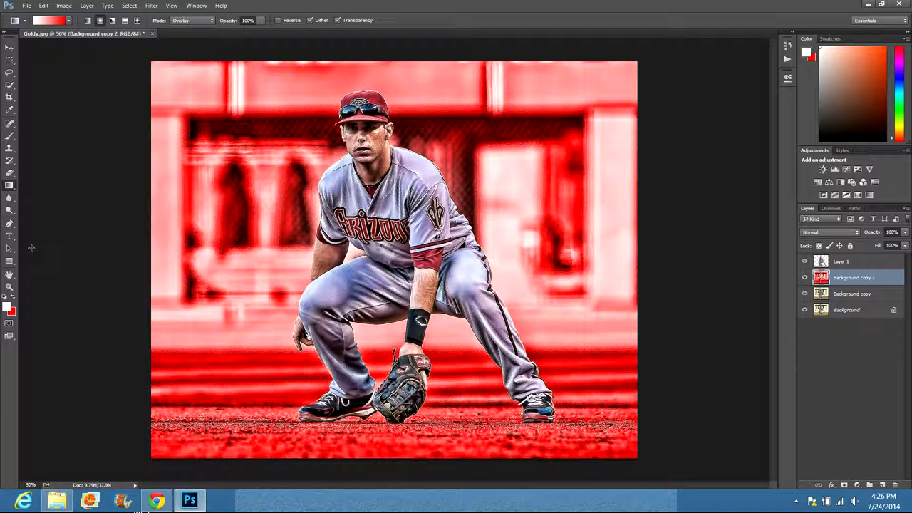
- Drag the green tile photo from its folder into the document as a new layer
left_click(57, 500)
left_click(246, 281)
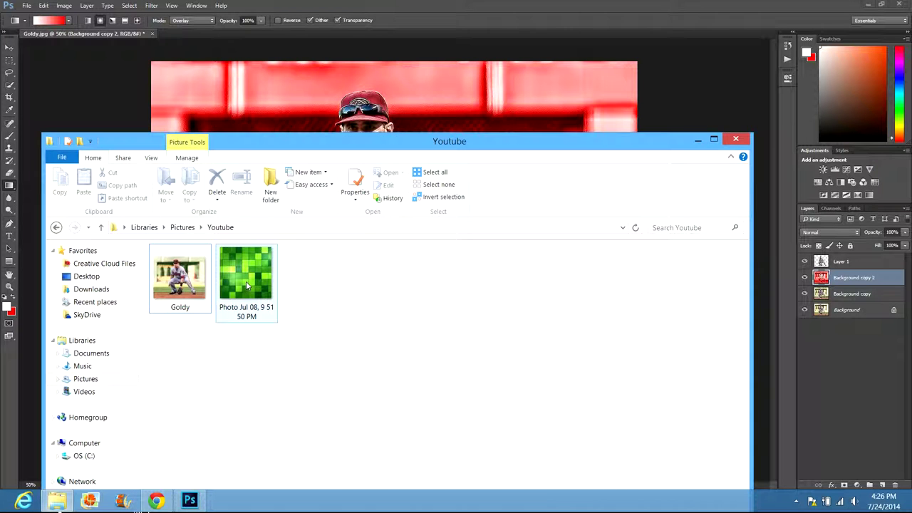
left_click_drag(266, 126, 266, 124)
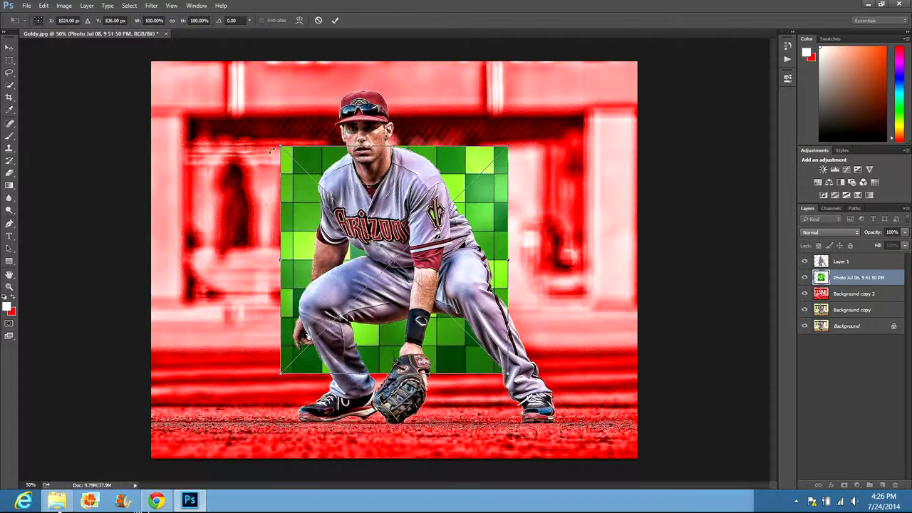
- Scale the tile photo's corners out past the canvas edges and commit the transform
left_click_drag(280, 147, 95, 39)
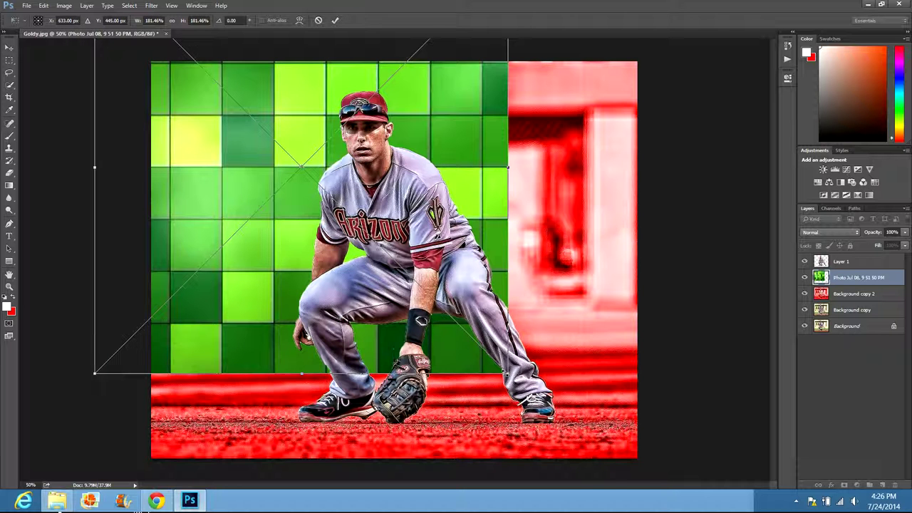
left_click_drag(507, 373, 722, 362)
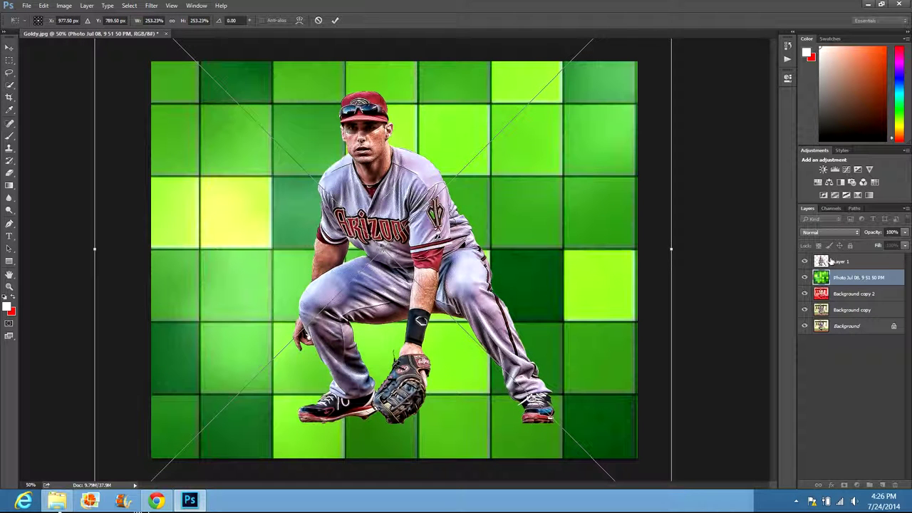
right_click(587, 199)
left_click(595, 199)
- Rasterize the placed tile layer
left_click(9, 184)
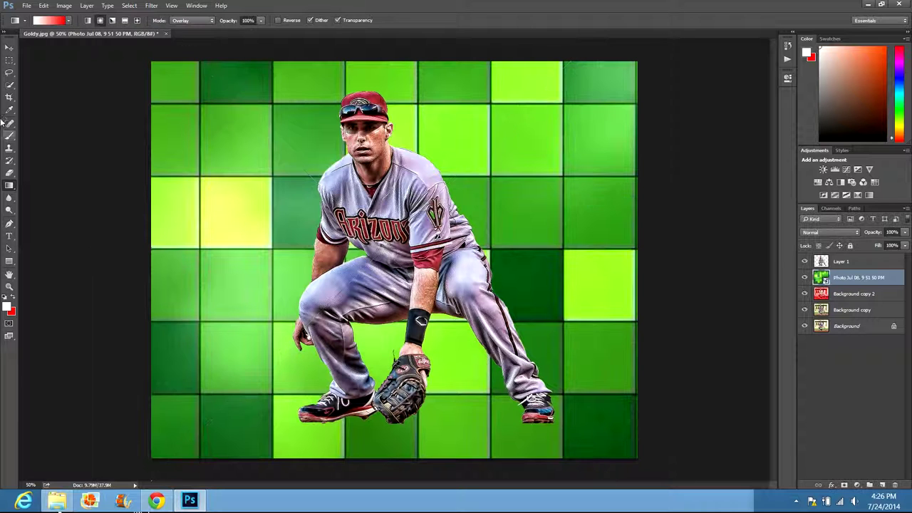
left_click(9, 135)
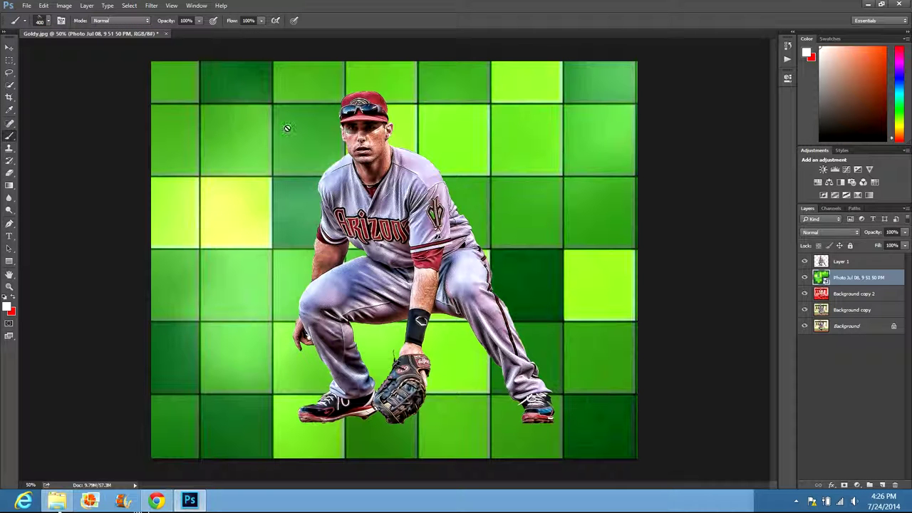
left_click(300, 135)
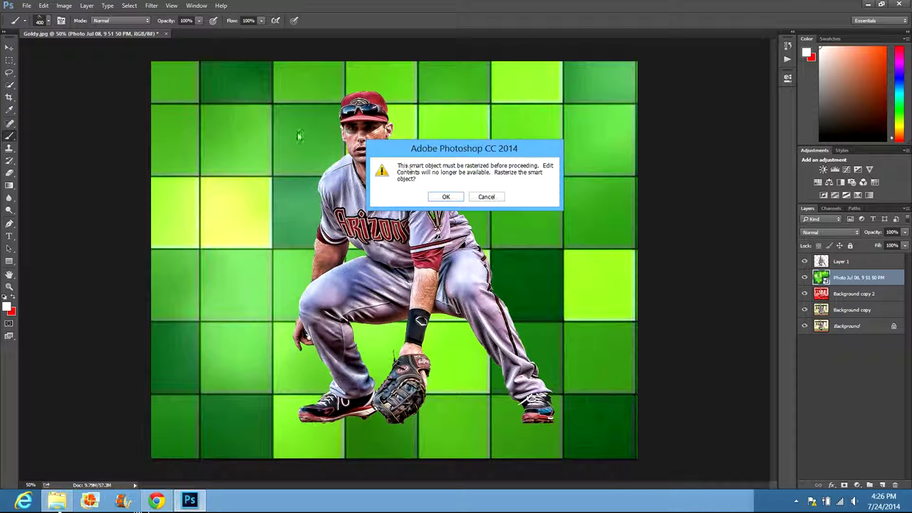
left_click(447, 197)
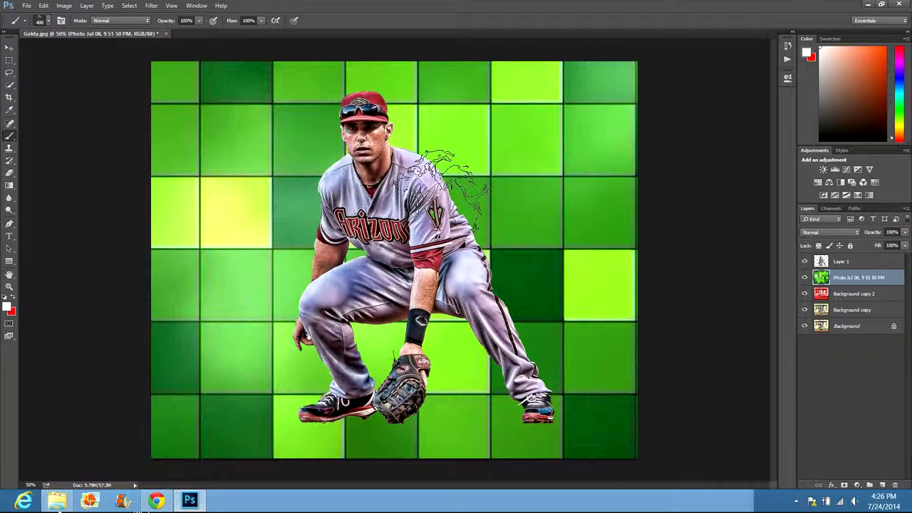
- Convert the tile layer to black and white and set its blend mode to Overlay
left_click(9, 73)
left_click(64, 5)
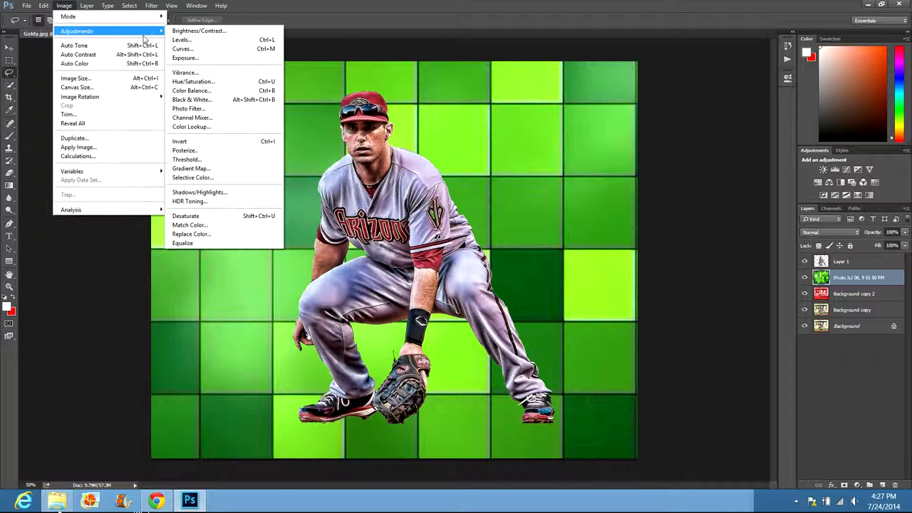
left_click(192, 100)
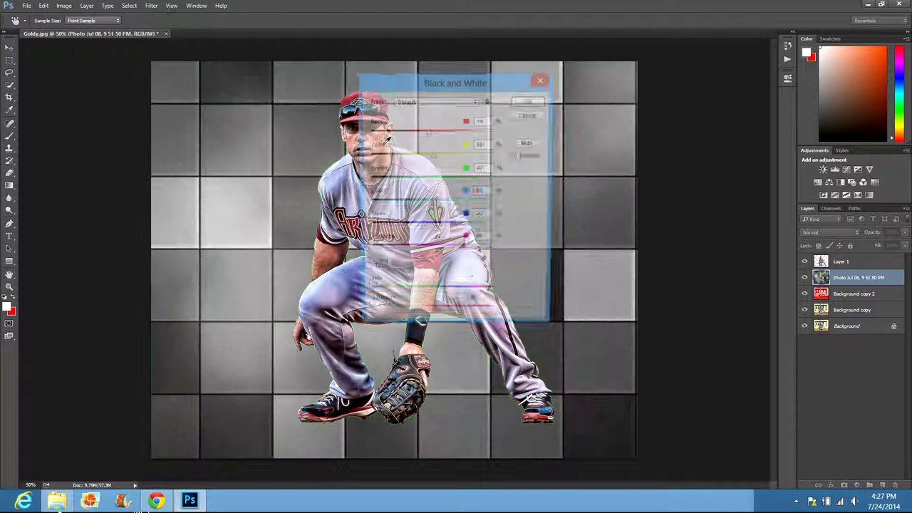
left_click(529, 100)
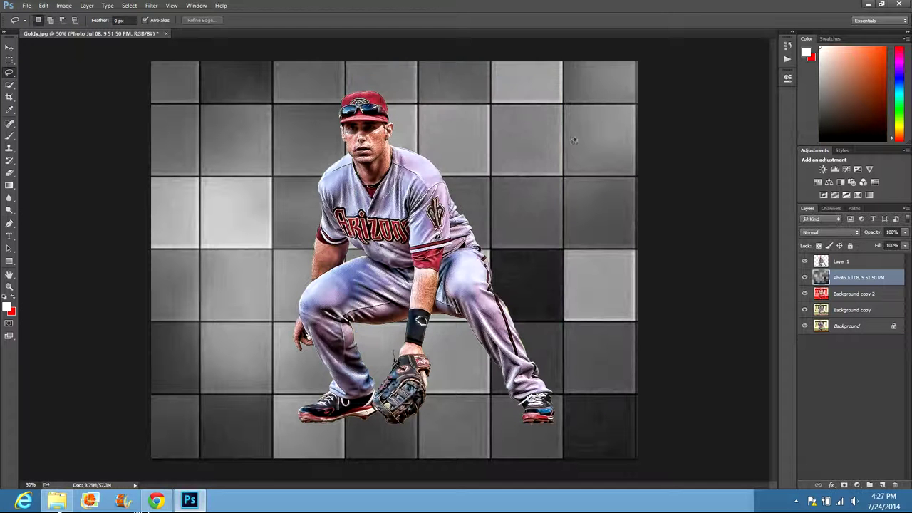
left_click(848, 233)
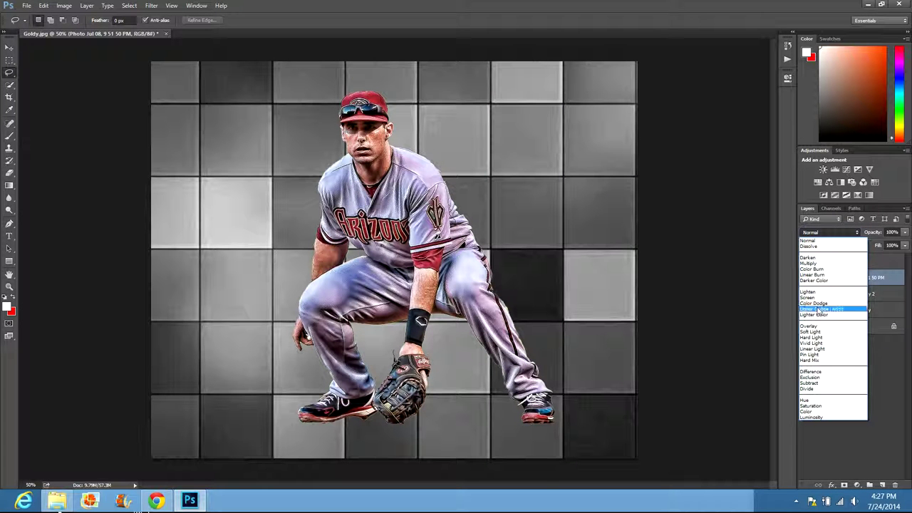
left_click(828, 328)
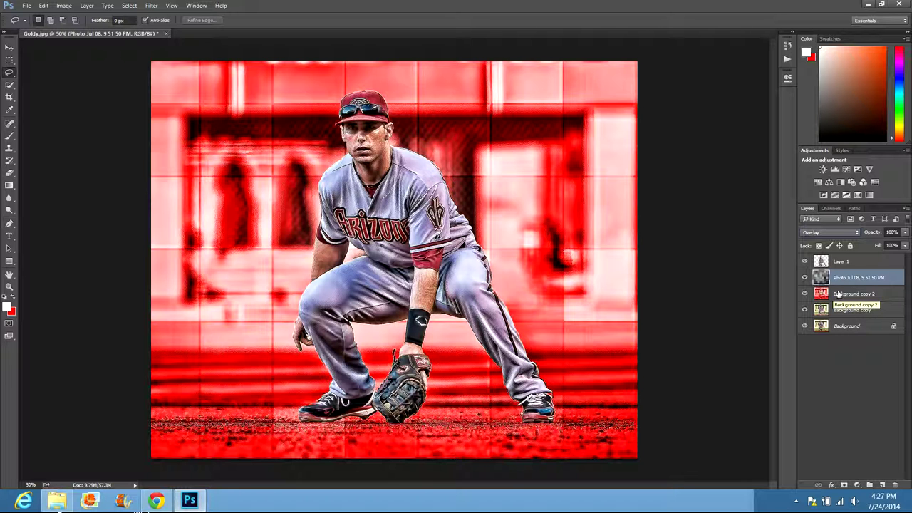
left_click(830, 294)
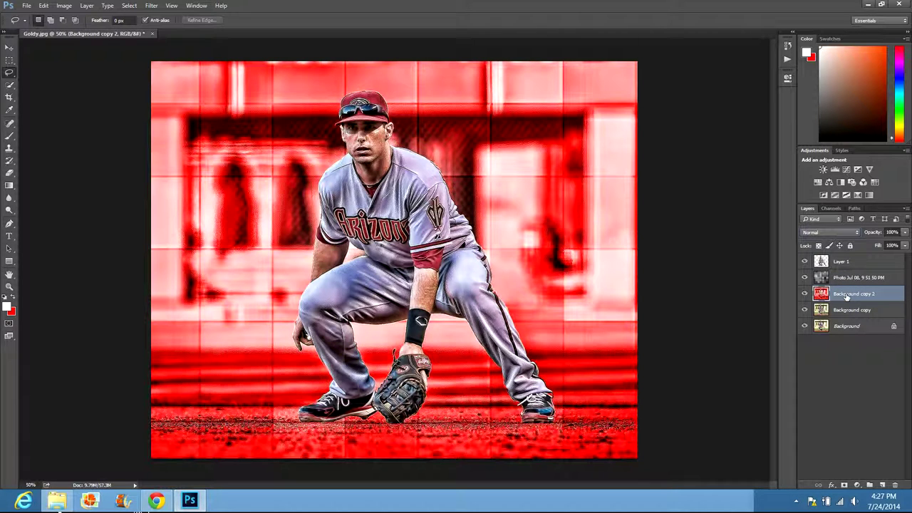
- Delete Background copy 2, turn Background copy black and white, and choose a linear gradient
right_click(846, 298)
left_click(809, 219)
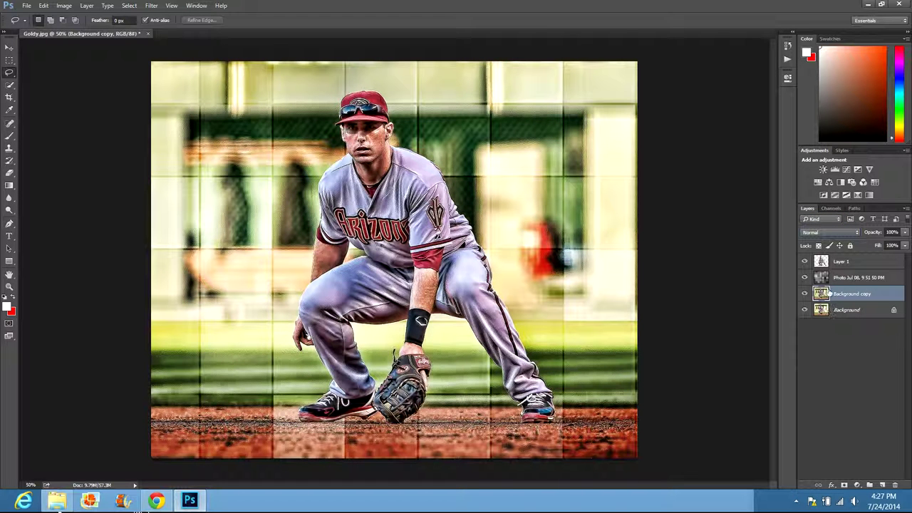
left_click(66, 6)
mouse_move(77, 30)
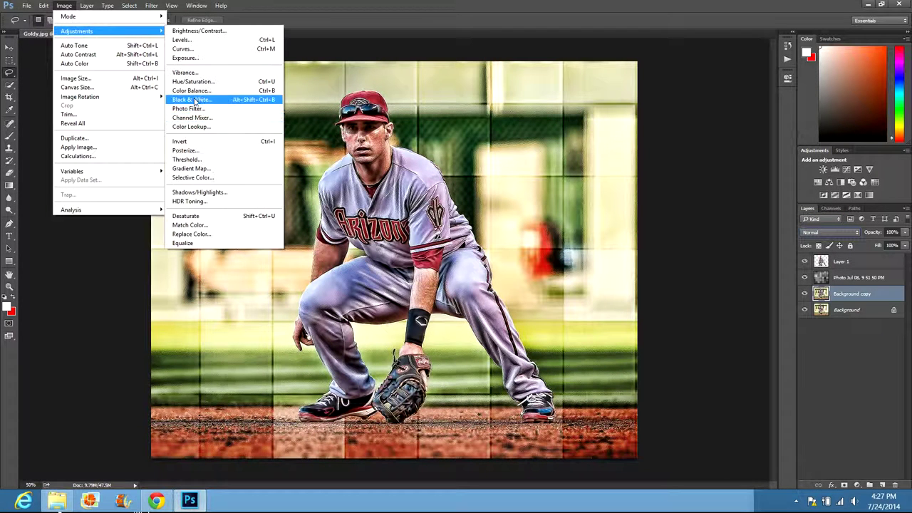
left_click(191, 99)
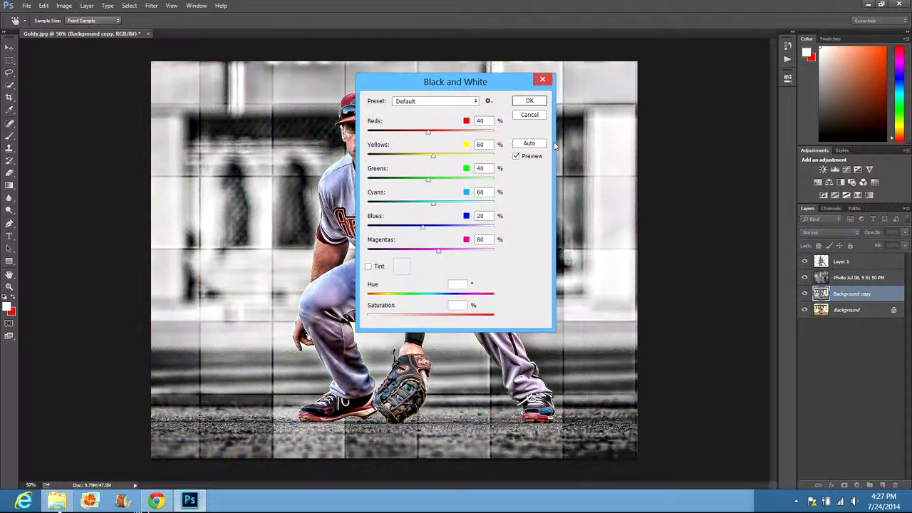
left_click(540, 104)
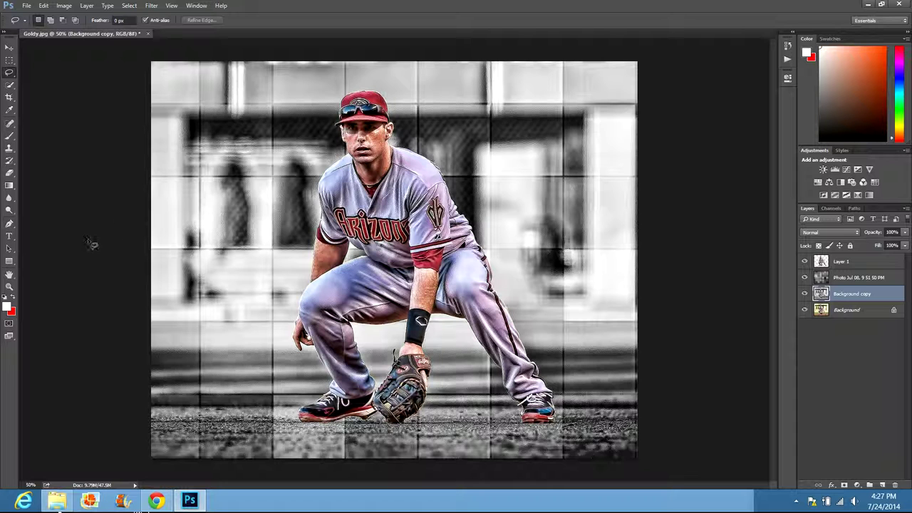
left_click(8, 185)
left_click(87, 20)
- Set the foreground colour to black and try black-to-red gradients across Background copy
left_click_drag(148, 220, 602, 241)
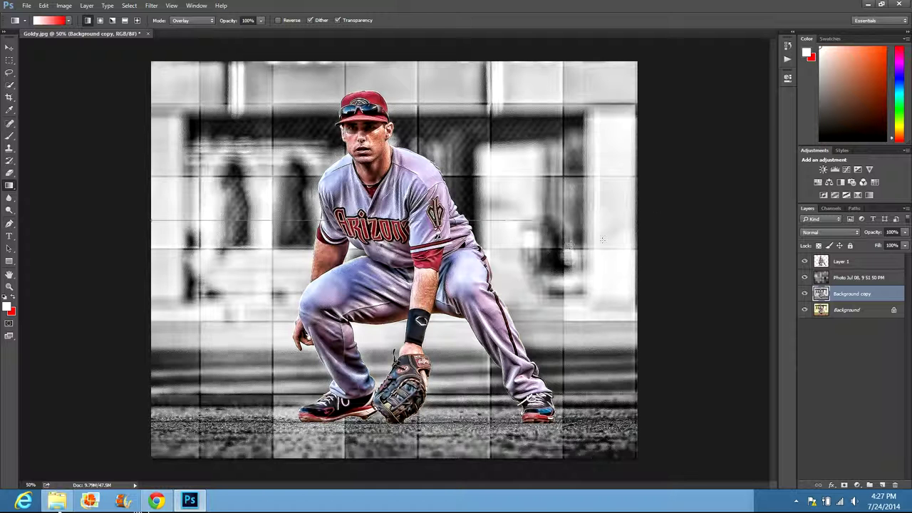
left_click_drag(657, 219, 657, 219)
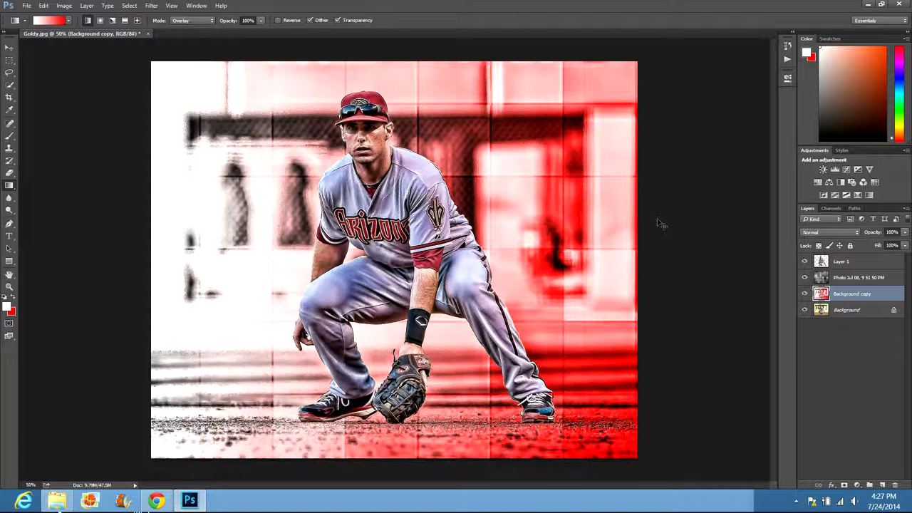
key("ctrl+z")
left_click(8, 307)
left_click_drag(483, 245, 479, 294)
left_click(702, 157)
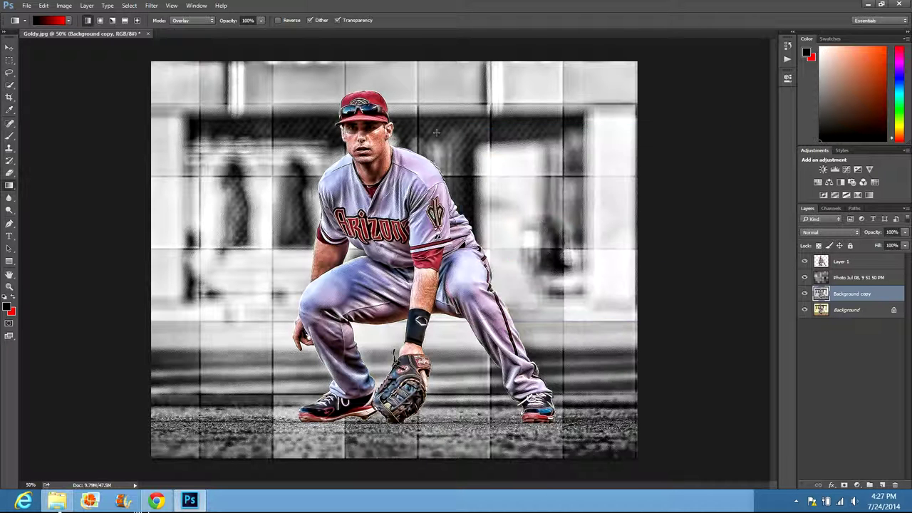
left_click_drag(663, 255, 145, 231)
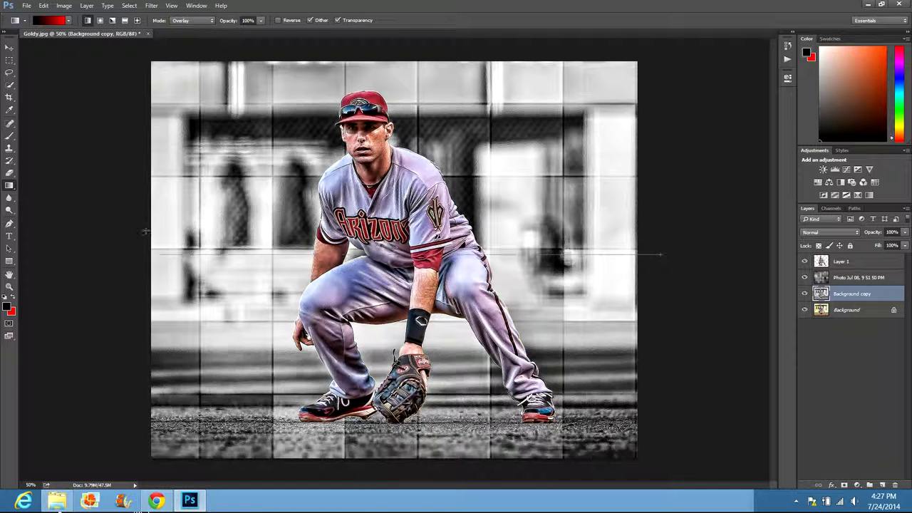
key("ctrl+z")
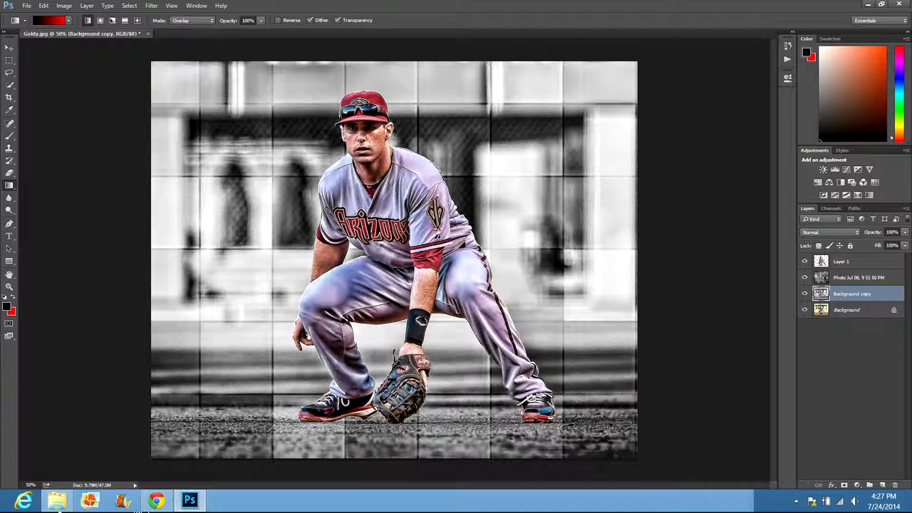
- Draw a radial black-to-red overlay gradient over the Background copy layer
left_click(100, 20)
left_click_drag(243, 229, 241, 235)
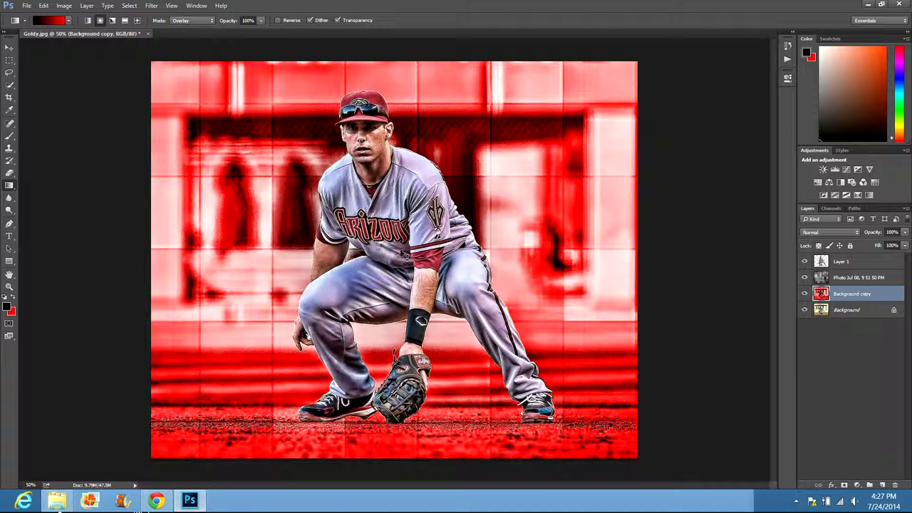
key("ctrl+z")
key("ctrl+z")
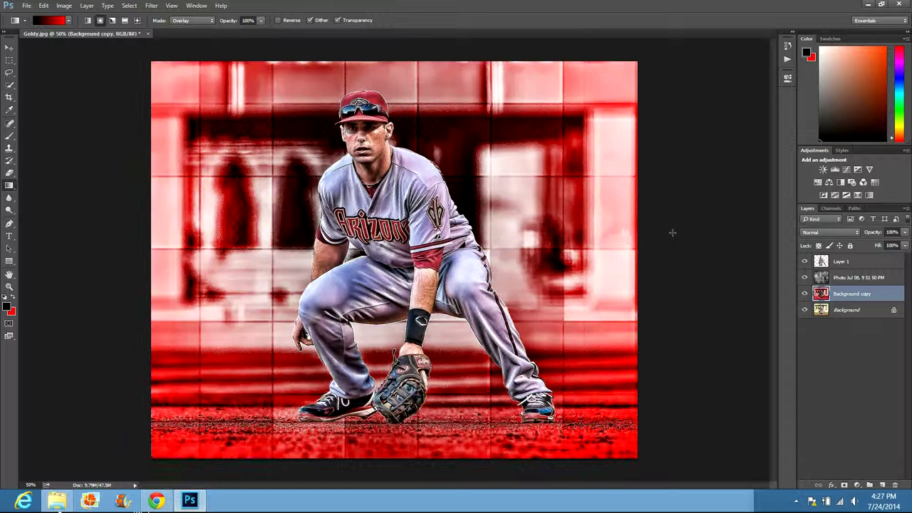
key("z")
key("ctrl+z")
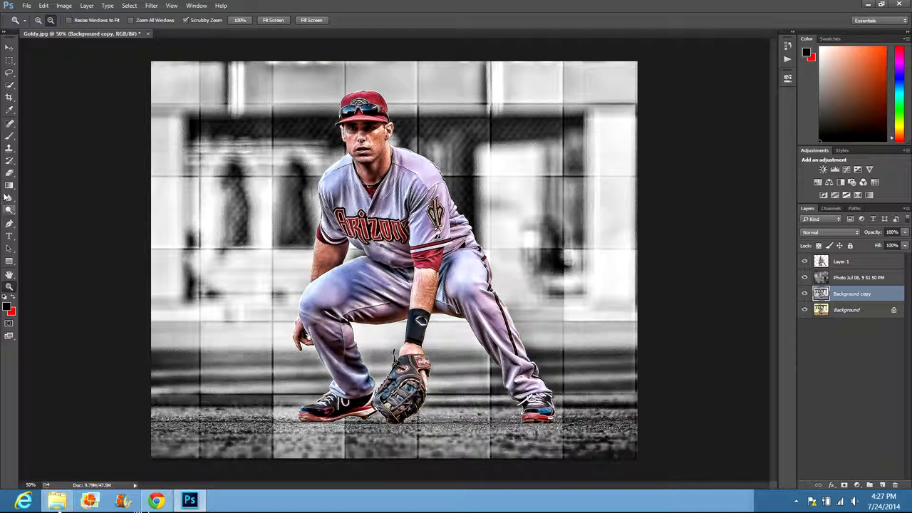
key("g")
mouse_move(221, 226)
left_mouse_down()
mouse_move(21, 226)
mouse_move(39, 221)
left_mouse_up()
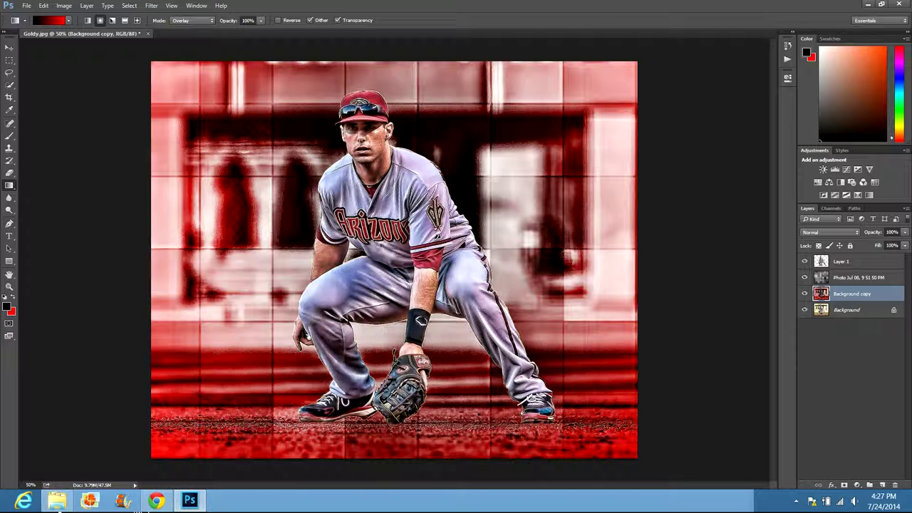
left_click(850, 262)
- Add a text box right of the player's head reading DYNASTY / DESIGNS on two lines
left_click(9, 236)
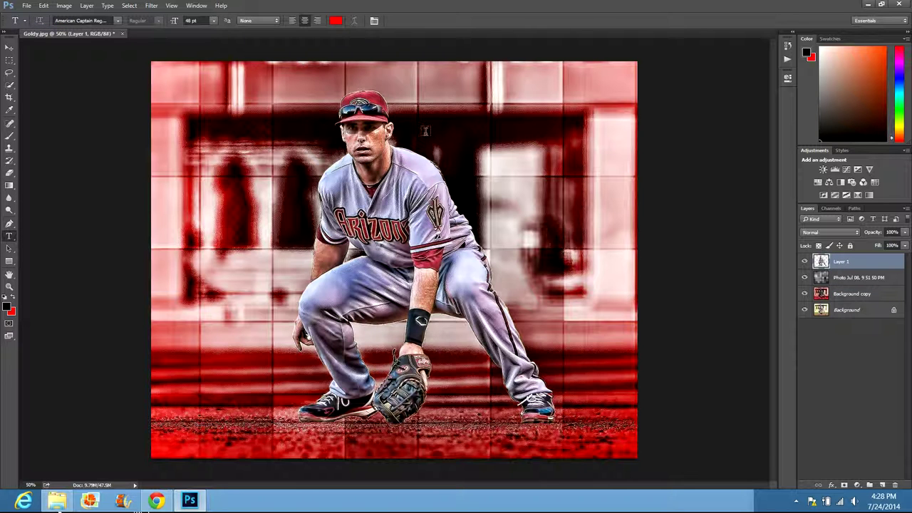
left_click_drag(414, 115, 564, 167)
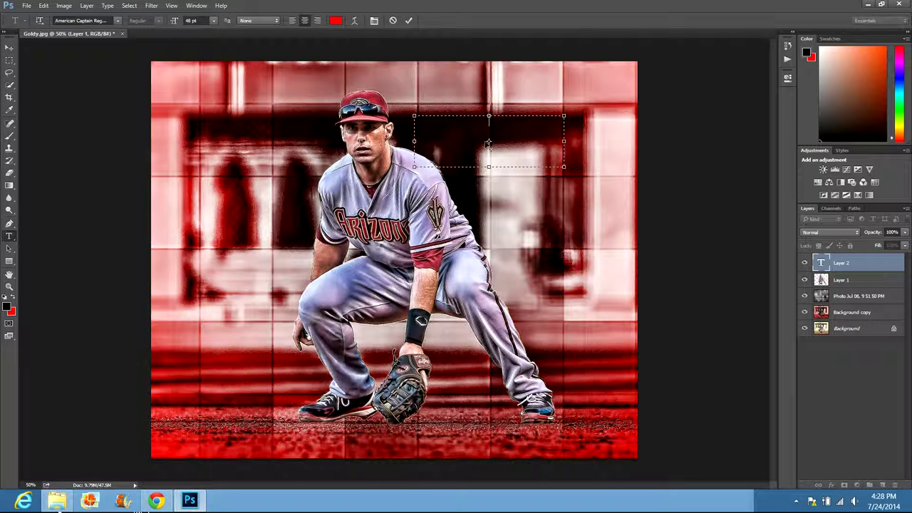
type("DBACKS")
type("TY")
key("Return")
type("DESIGNS")
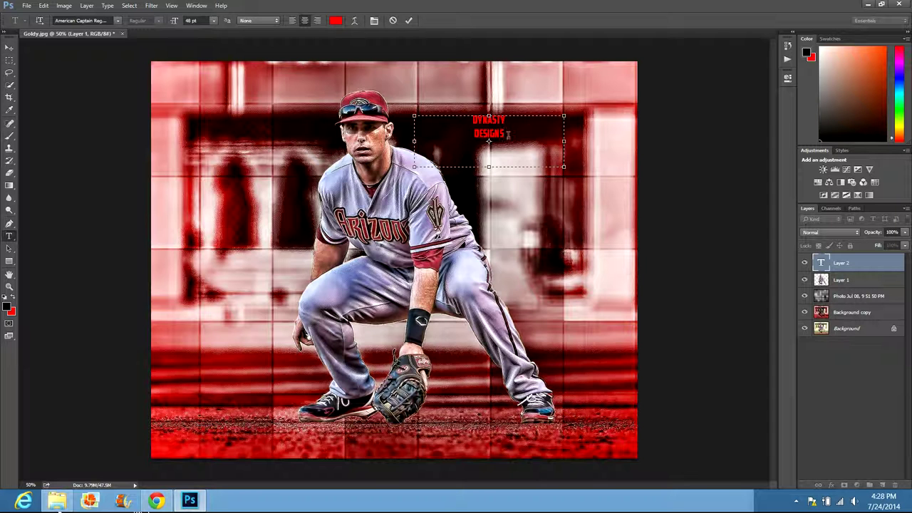
- Set the DYNASTY DESIGNS text's font to American Captain and commit it
key("ctrl+a")
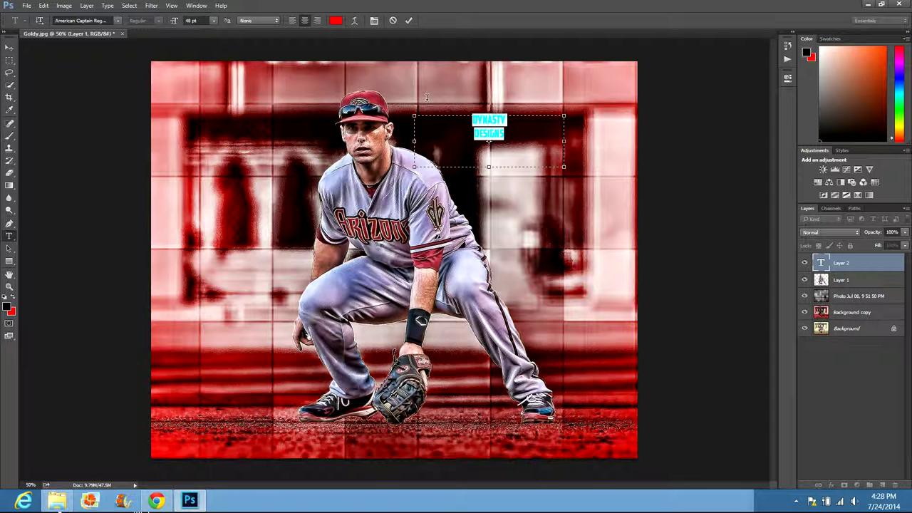
left_click(117, 21)
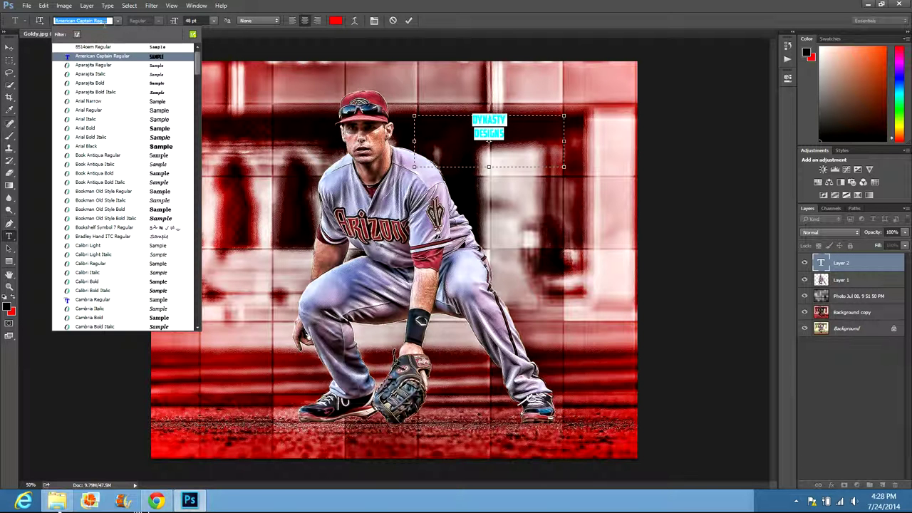
type("dri")
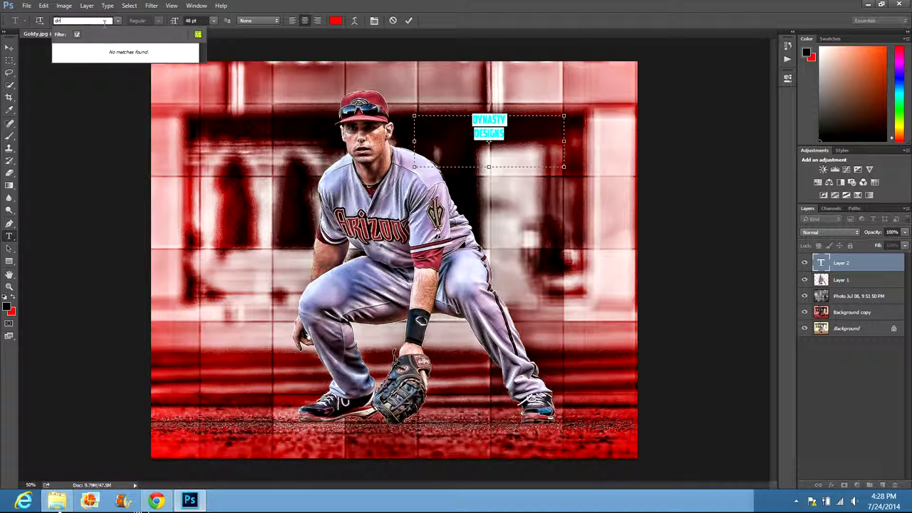
key("BackSpace")
key("BackSpace")
key("BackSpace")
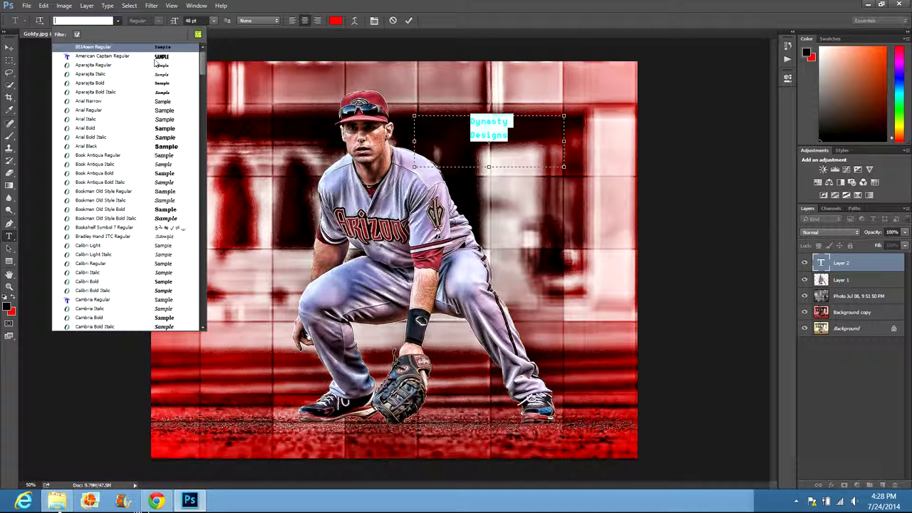
key("Return")
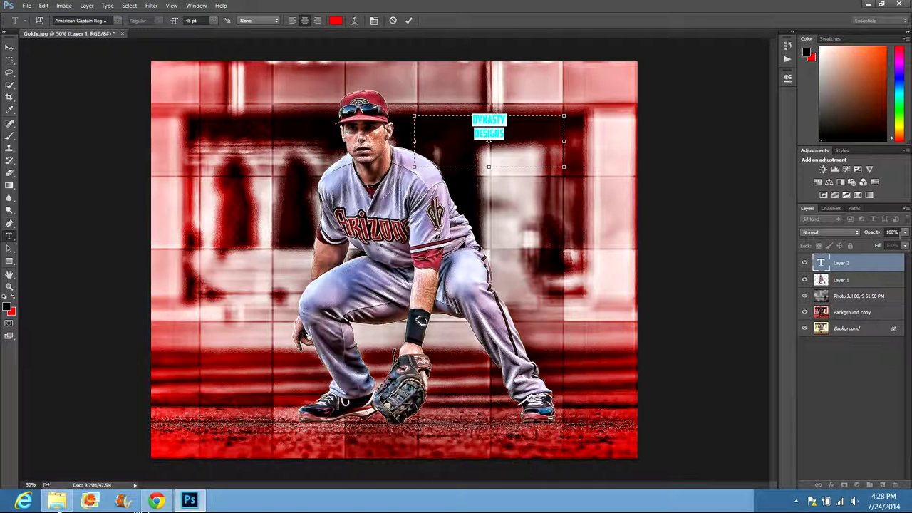
left_click(906, 234)
- Set the Dynasty Designs text layer to 50% opacity and move it beside the player's cap
left_click_drag(907, 245, 870, 248)
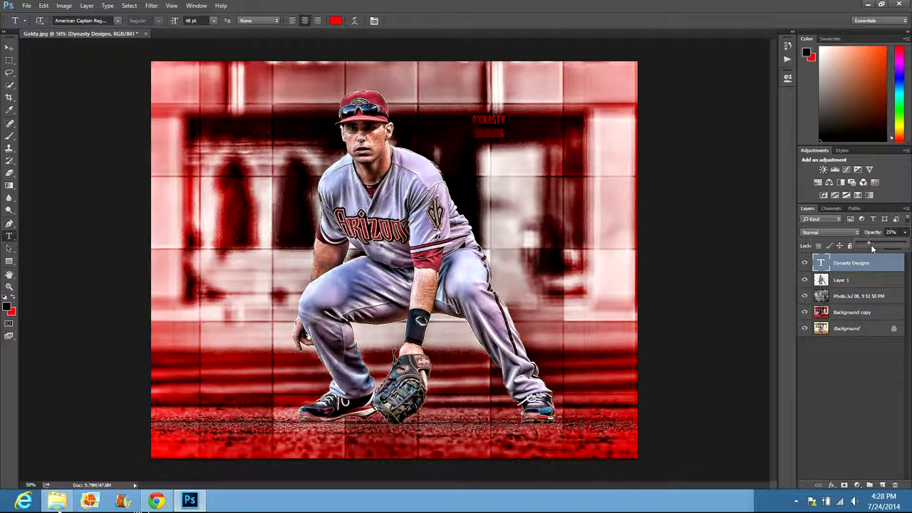
left_click_drag(872, 244, 881, 244)
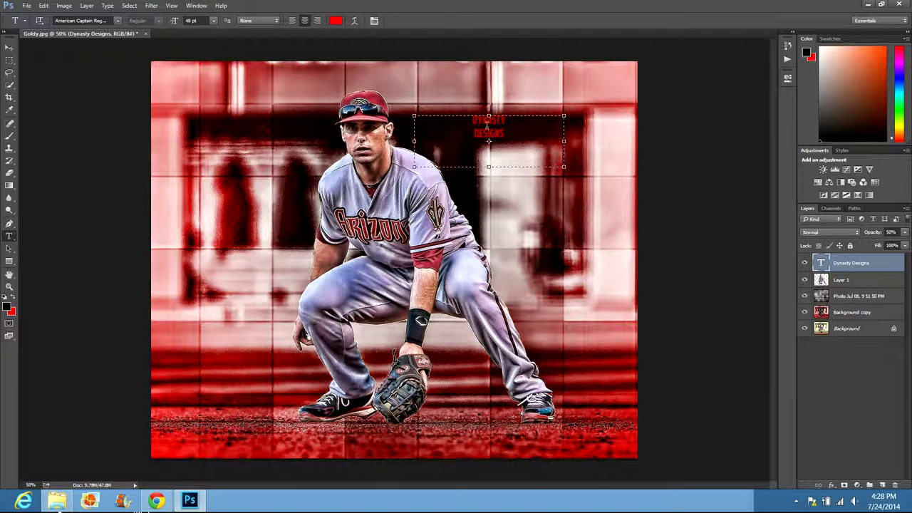
left_click_drag(490, 101, 421, 107)
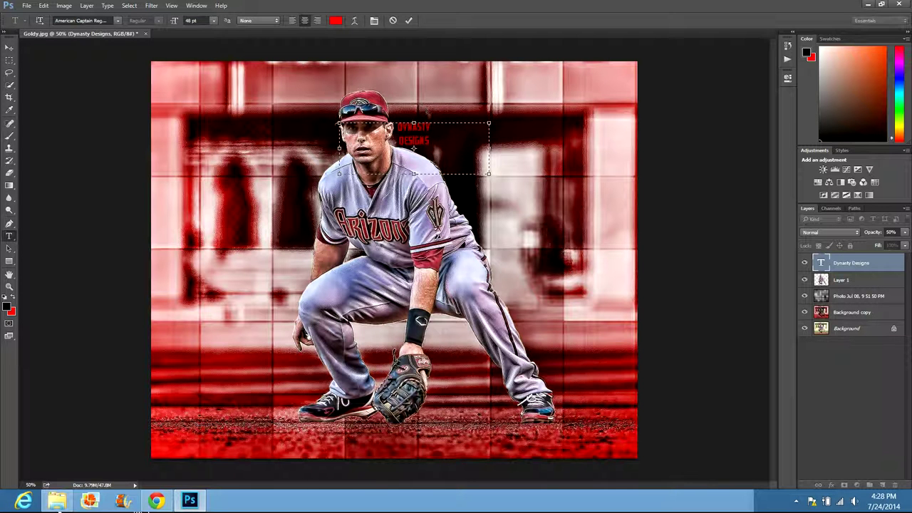
- Resize all the Dynasty Designs text to 36 pt, nudge it into place, and commit
key("ctrl+a")
left_click(213, 20)
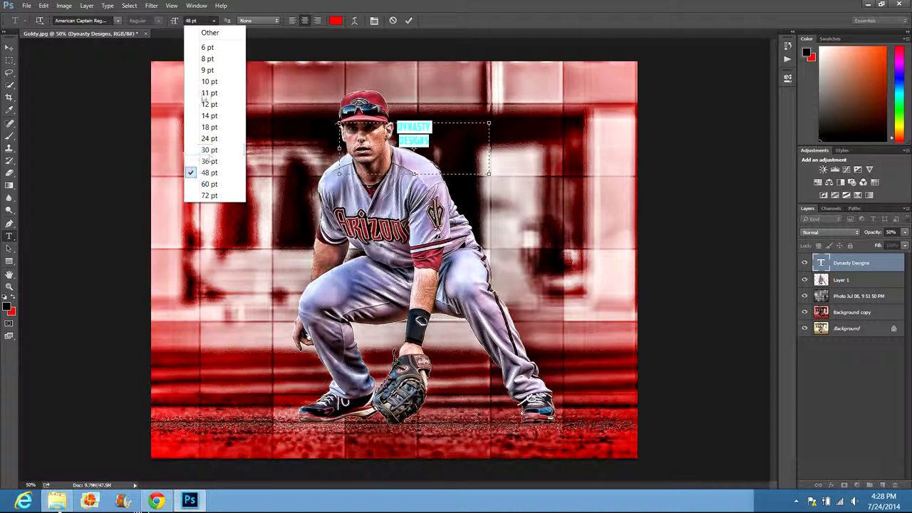
left_click(211, 161)
left_click_drag(408, 104, 404, 110)
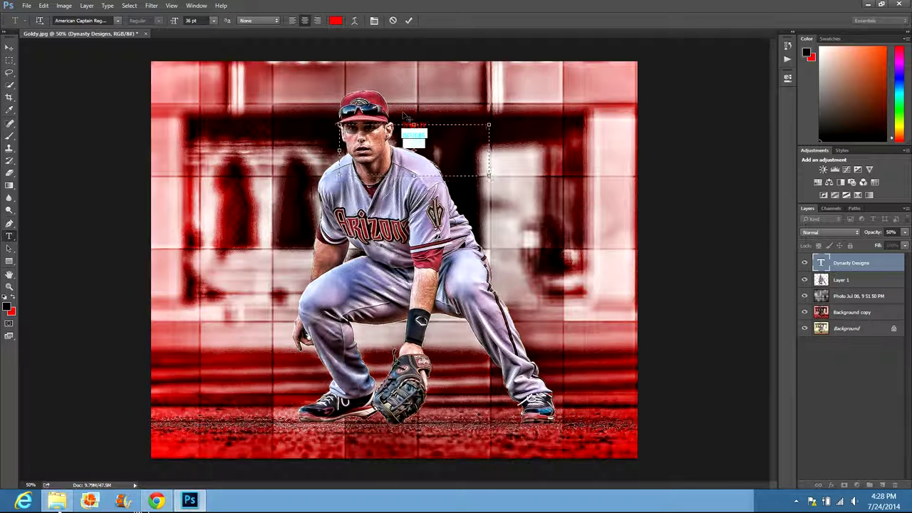
left_click(854, 270)
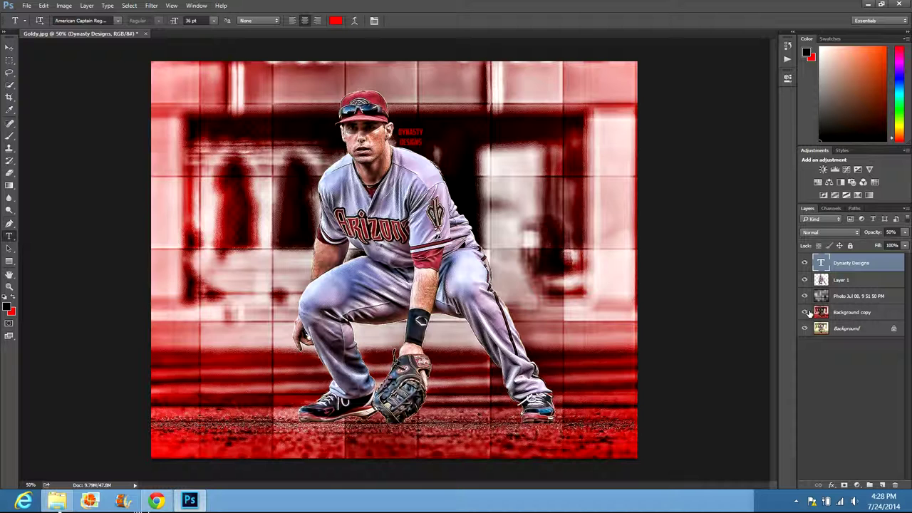
left_click(805, 312)
left_click(805, 296)
left_click(805, 279)
left_click(804, 263)
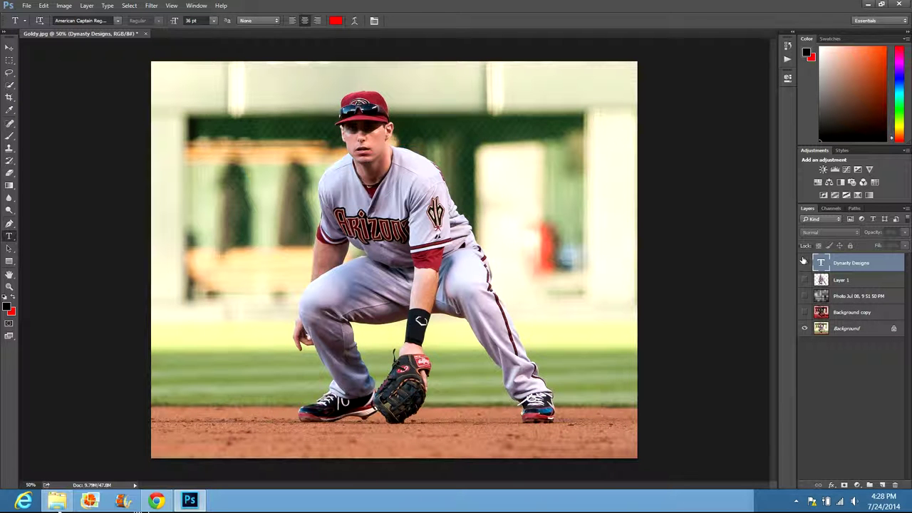
left_click(804, 312)
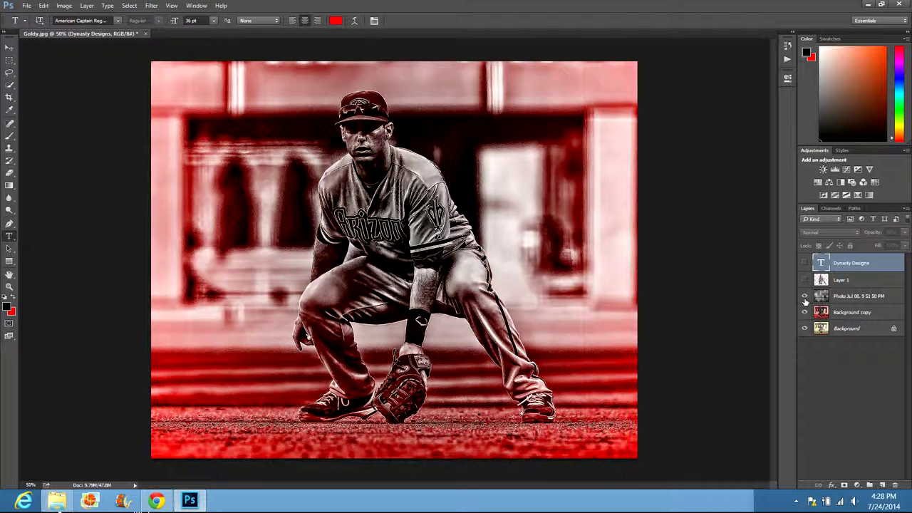
left_click(804, 296)
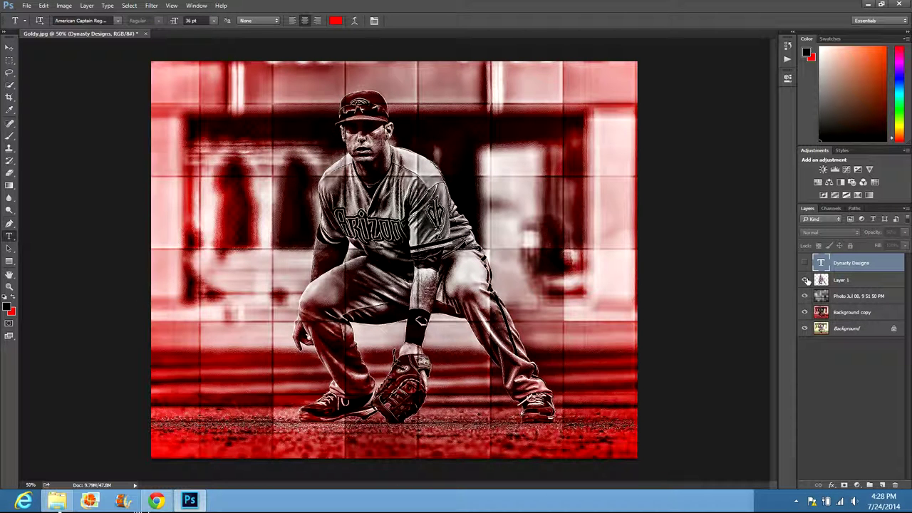
left_click(806, 281)
left_click(805, 263)
left_click(804, 263)
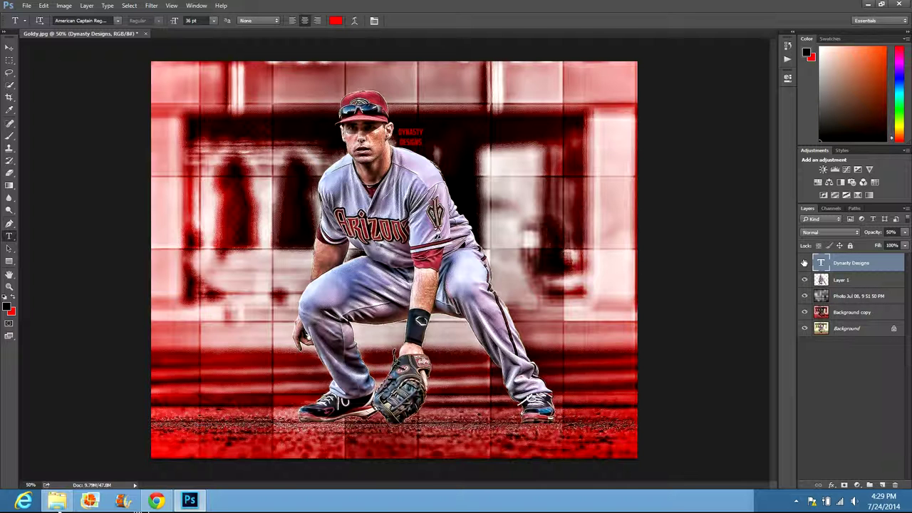
- Save a copy of the layered composite as Goldy in Photoshop (*.PSD) format
left_click(26, 6)
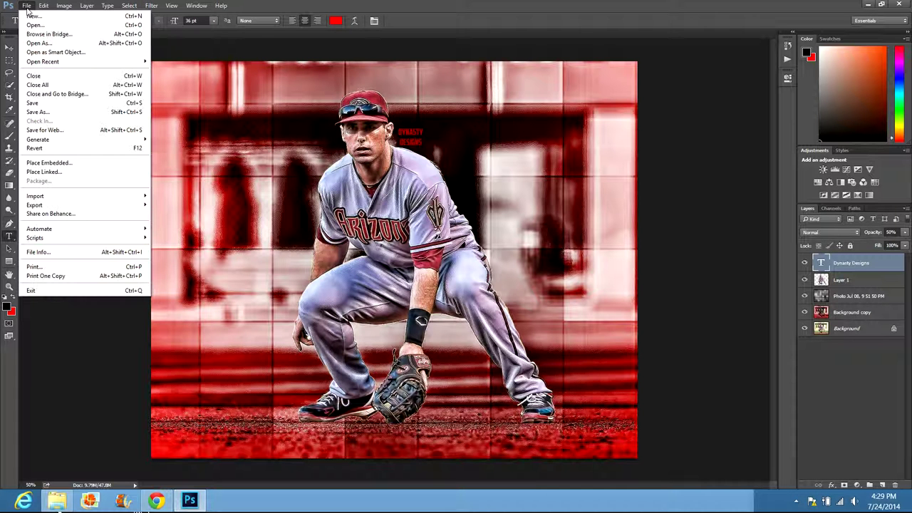
left_click(43, 113)
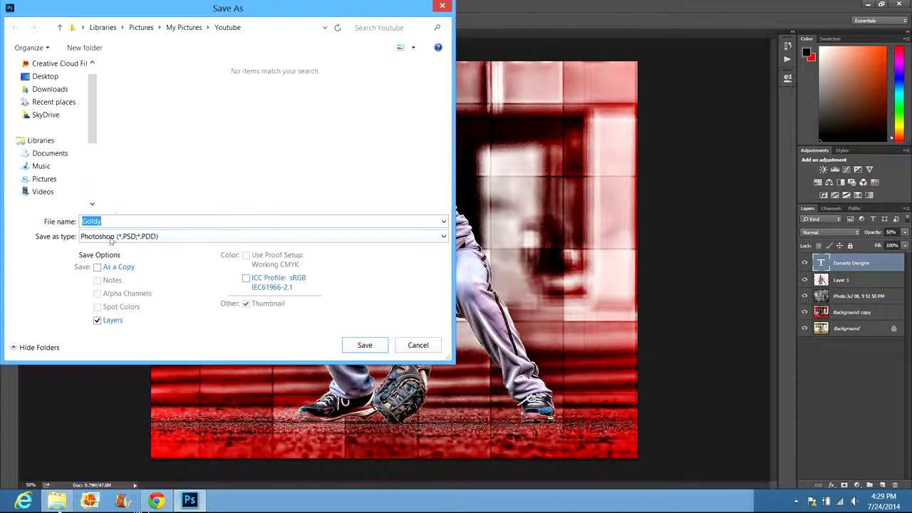
left_click(97, 268)
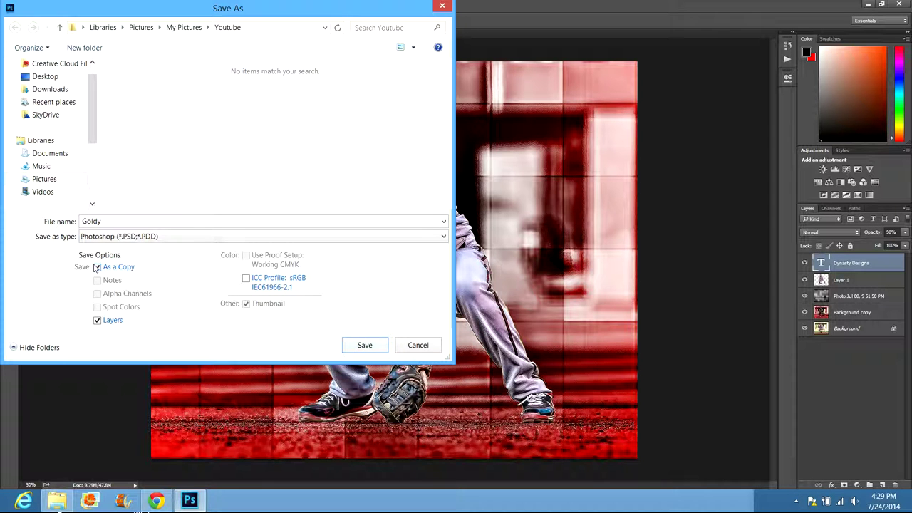
left_click(367, 347)
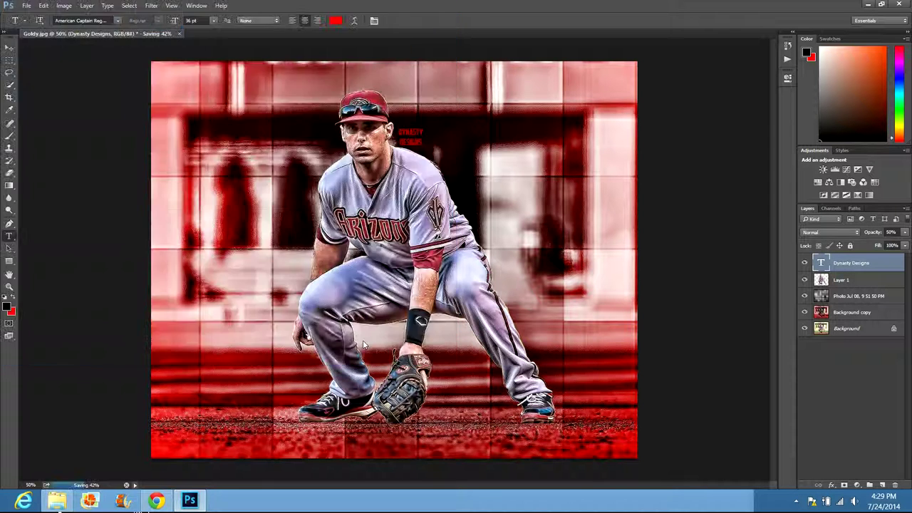